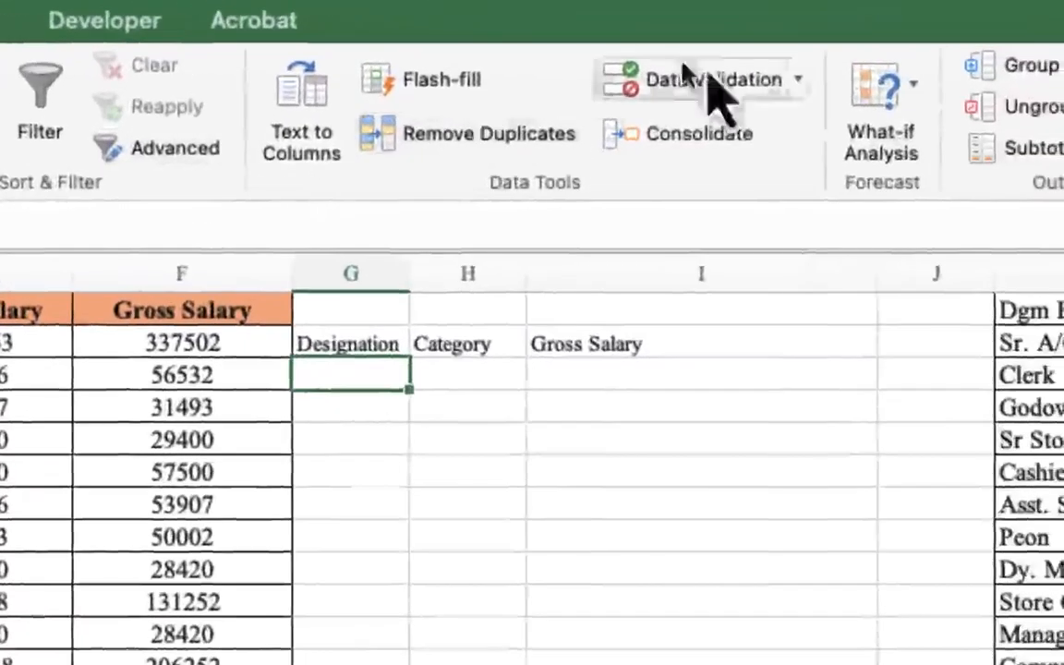
Add a list data validation to G3 using the Designation entries in B2:B736 as the source.
{"action": "left_click", "coordinate": [835, 87]}
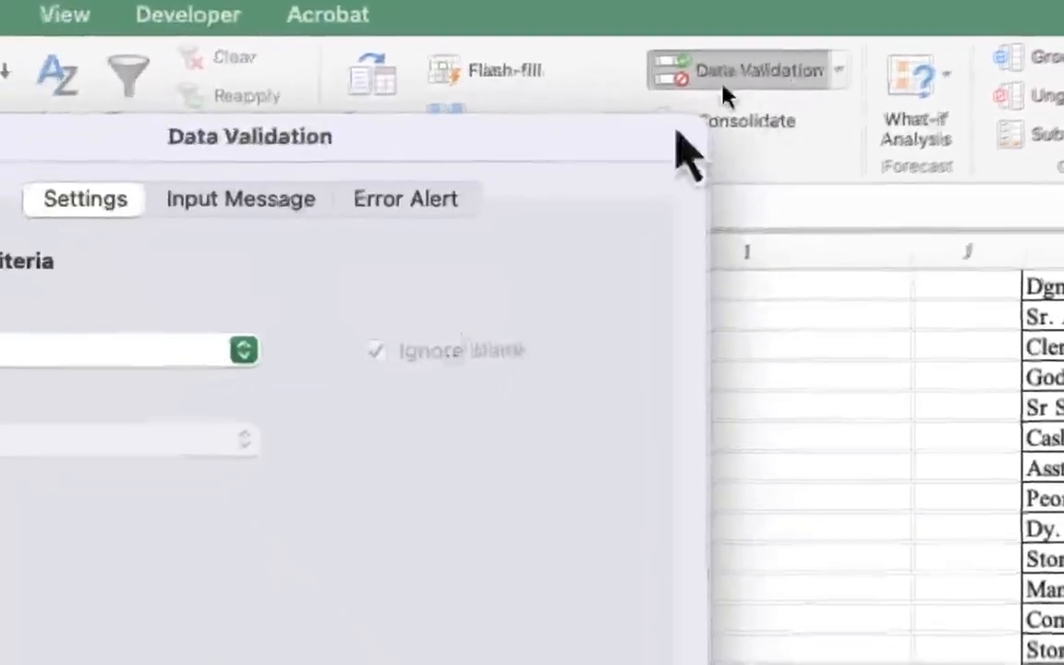
{"action": "left_click", "coordinate": [209, 362]}
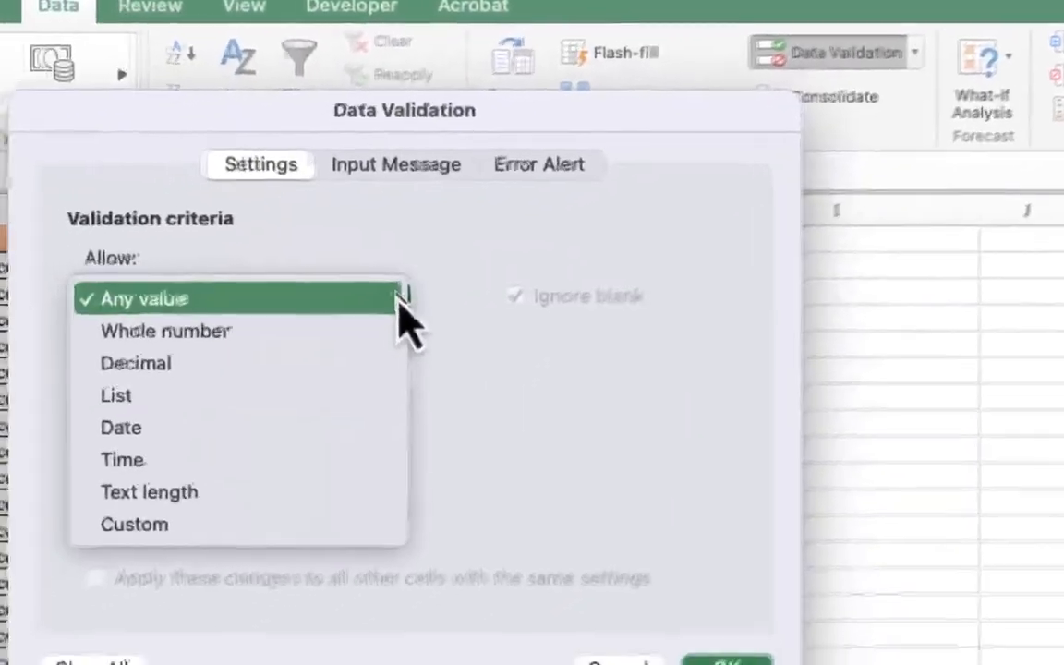
{"action": "left_click", "coordinate": [276, 407]}
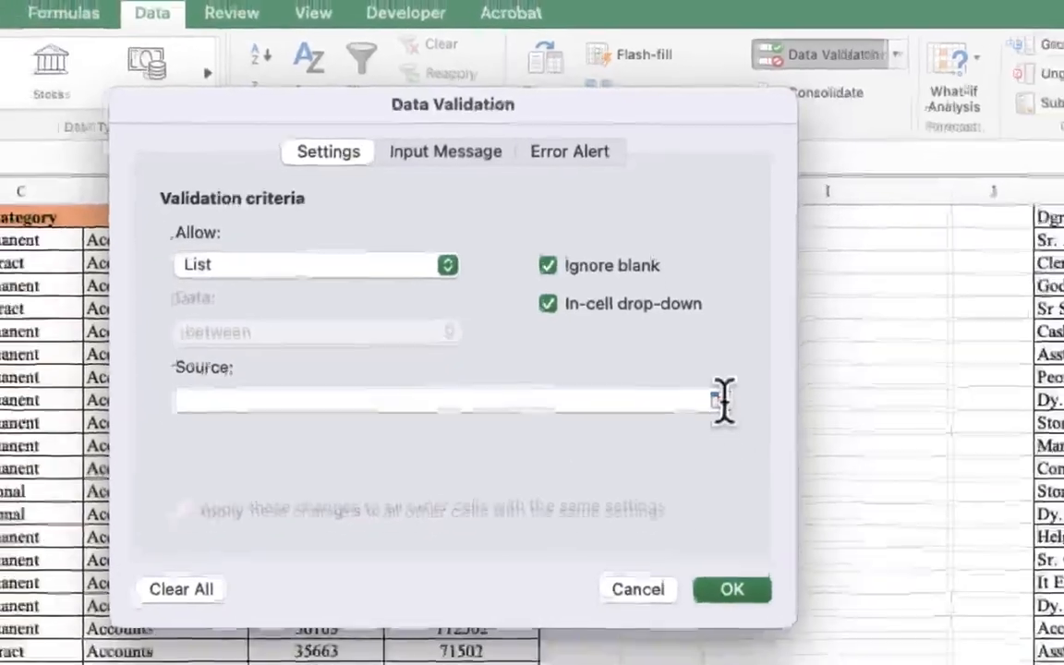
{"action": "left_click", "coordinate": [729, 438]}
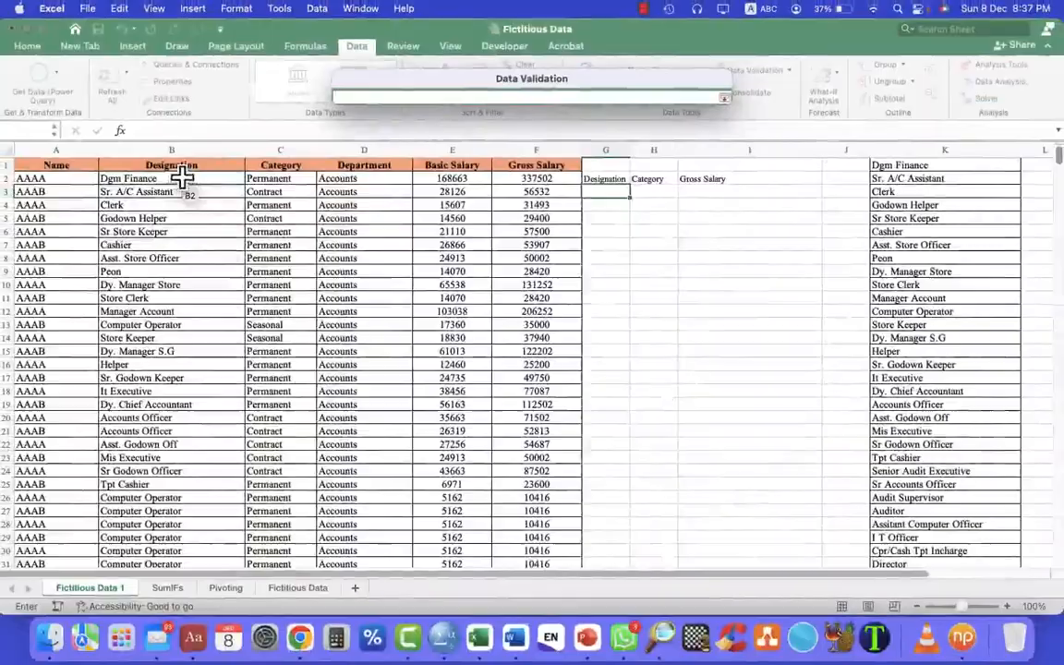
{"action": "left_click", "coordinate": [182, 179]}
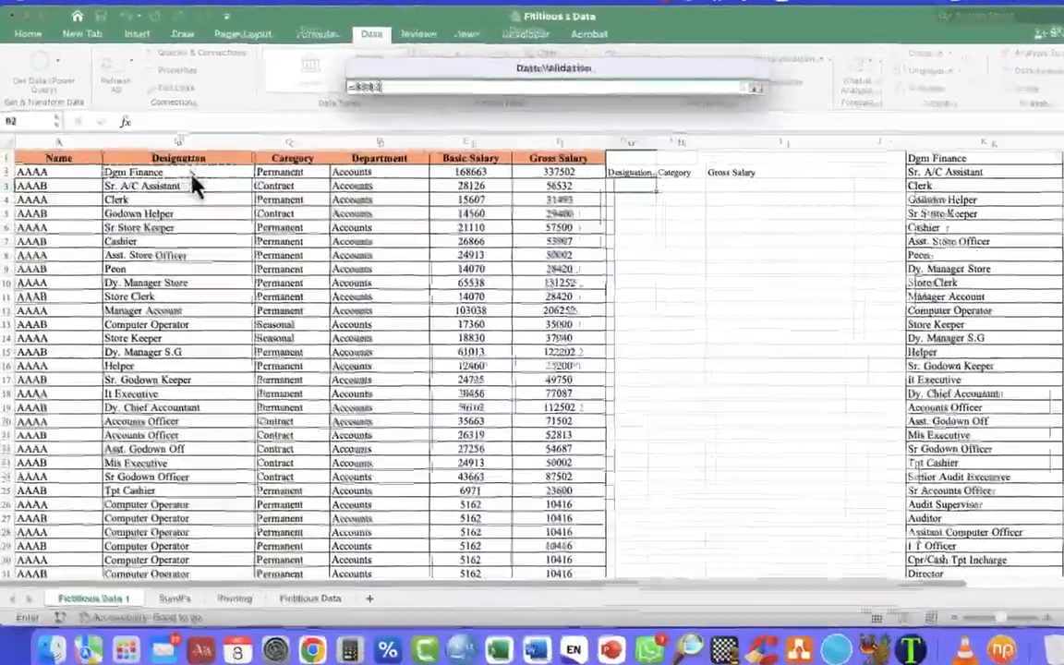
{"action": "key", "text": "ctrl+shift+Down"}
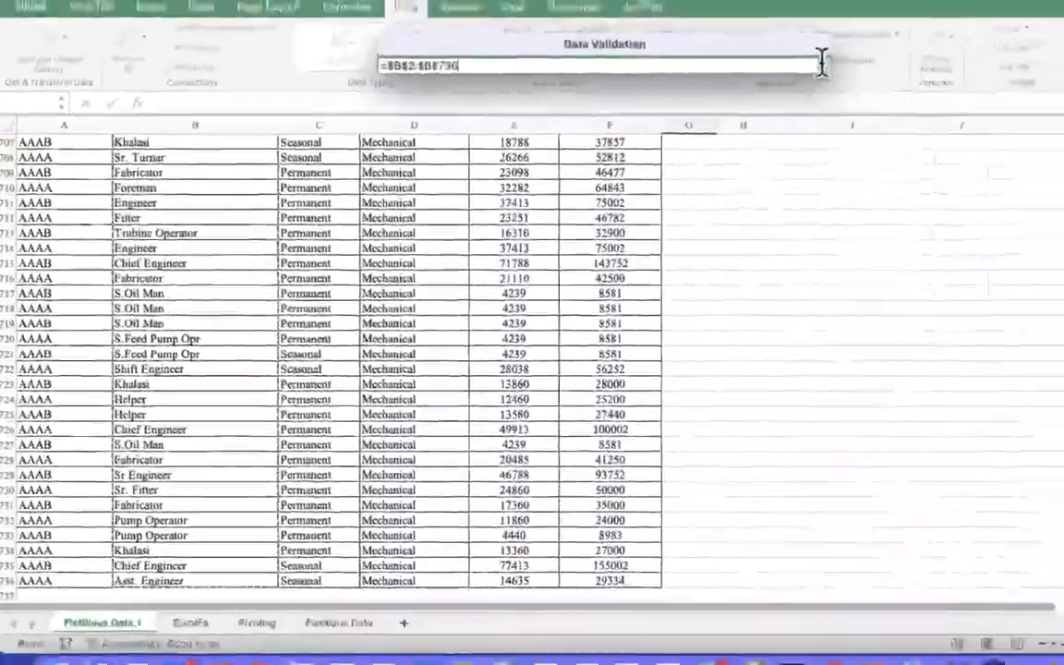
{"action": "left_click", "coordinate": [955, 19]}
{"action": "left_click", "coordinate": [691, 383]}
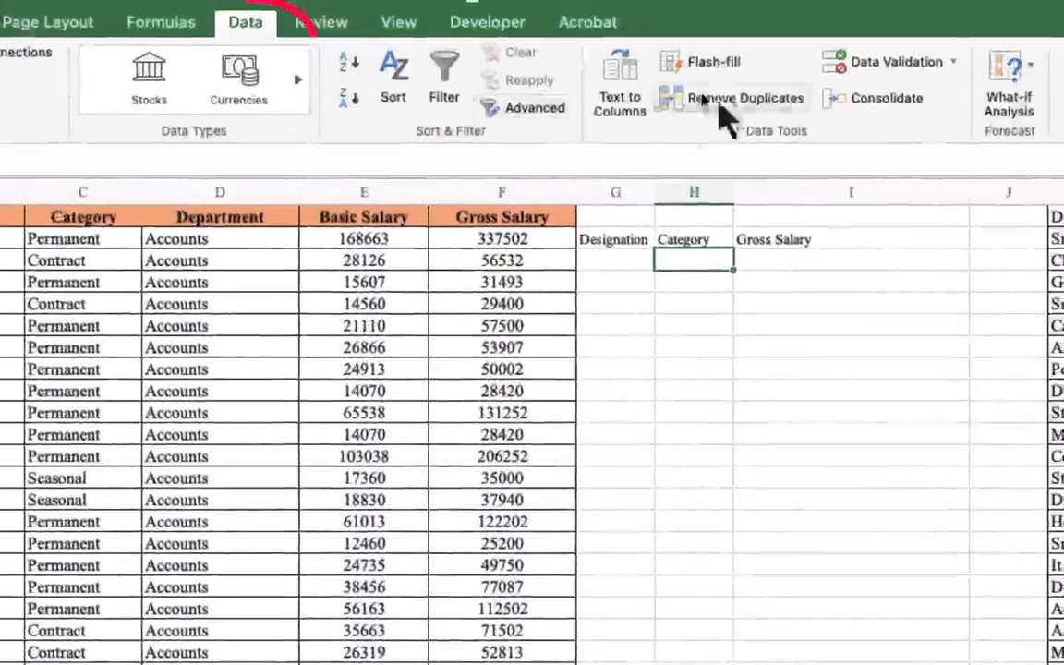
Add a list data validation to H3 using the Category column entries from C2 down as the source.
{"action": "left_click", "coordinate": [957, 63]}
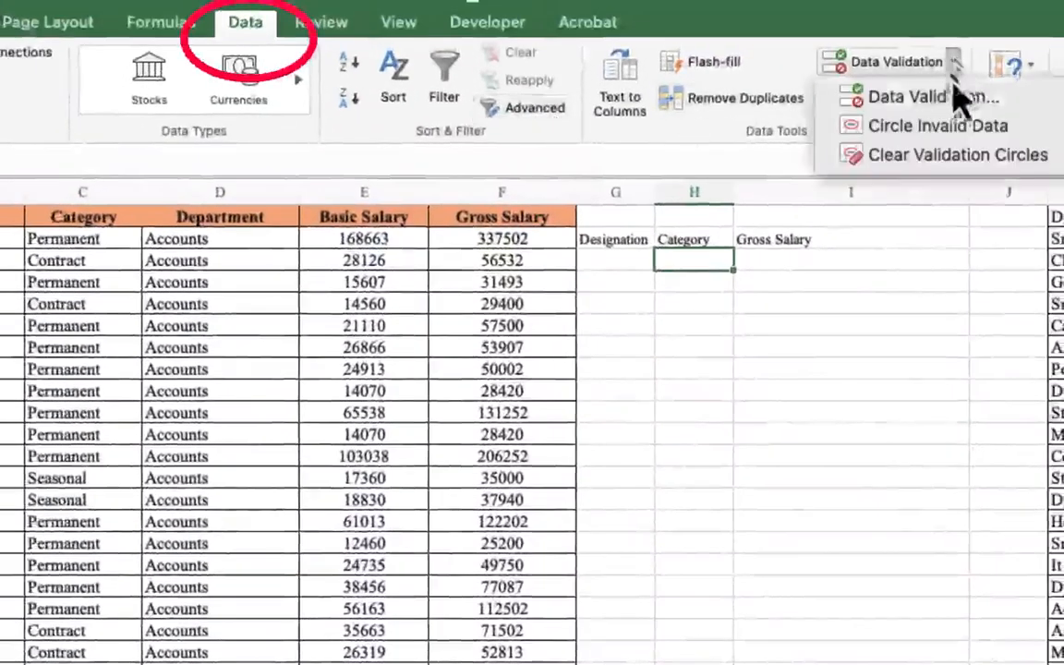
{"action": "left_click", "coordinate": [951, 97]}
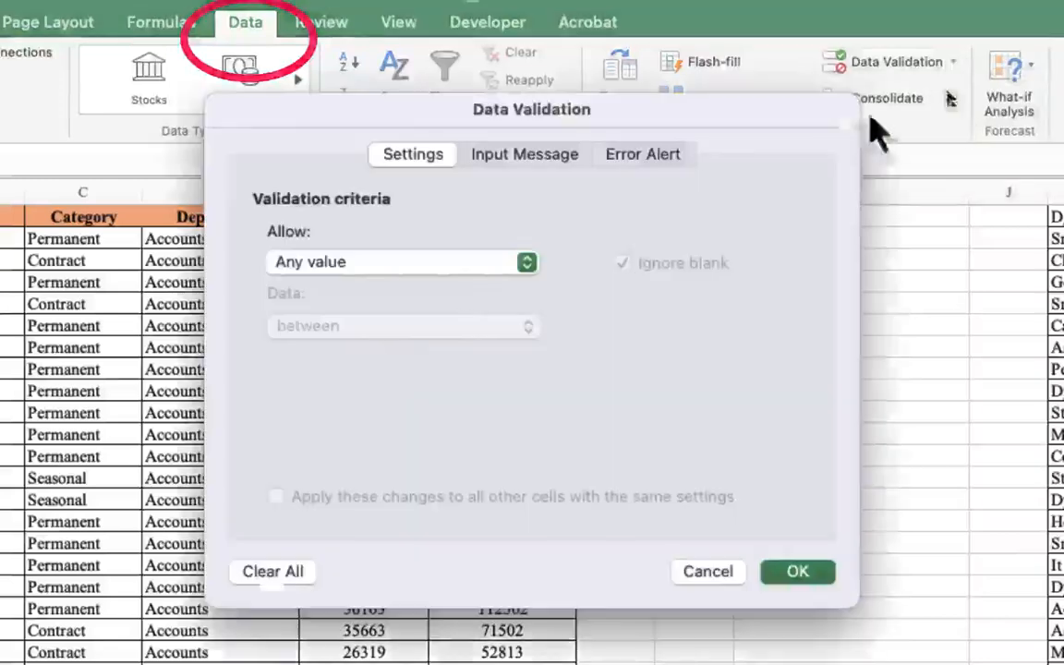
{"action": "left_click", "coordinate": [527, 262]}
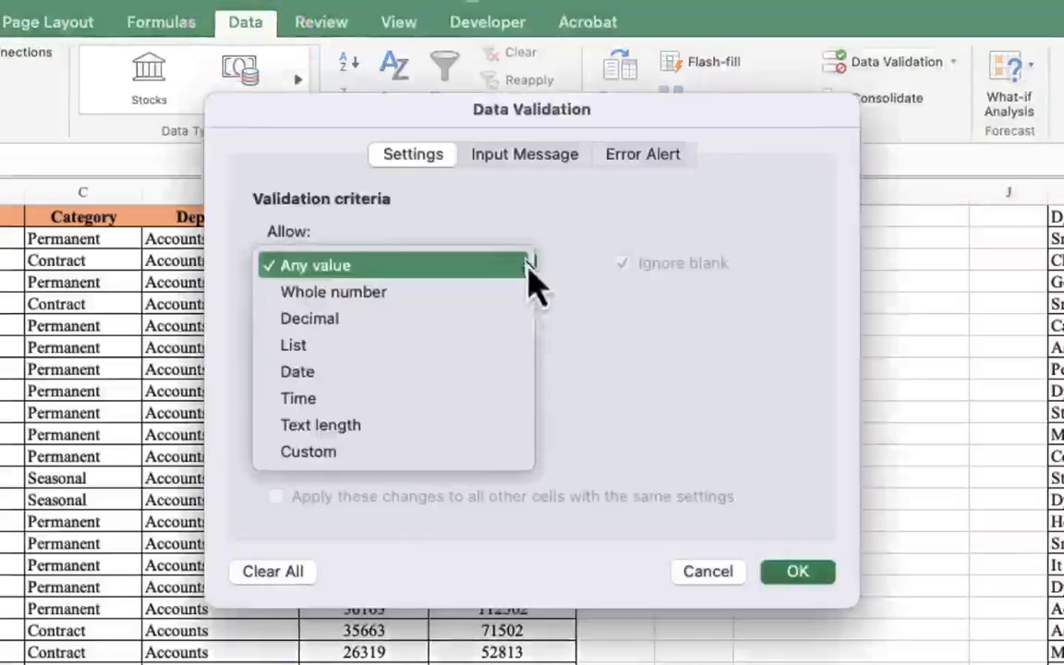
{"action": "left_click", "coordinate": [441, 349]}
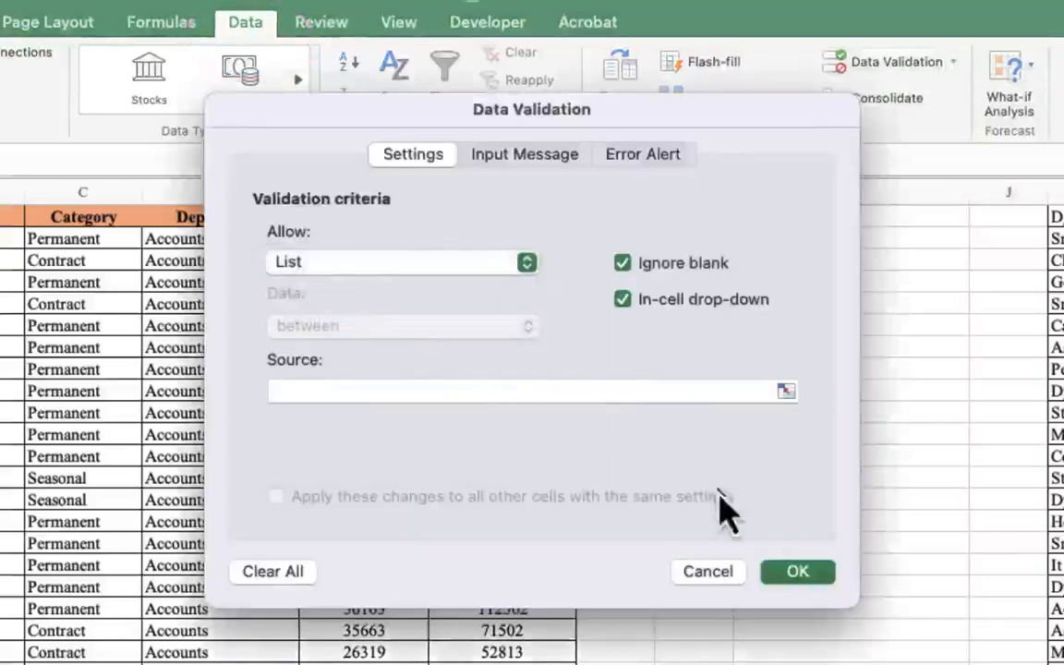
{"action": "left_click", "coordinate": [785, 391]}
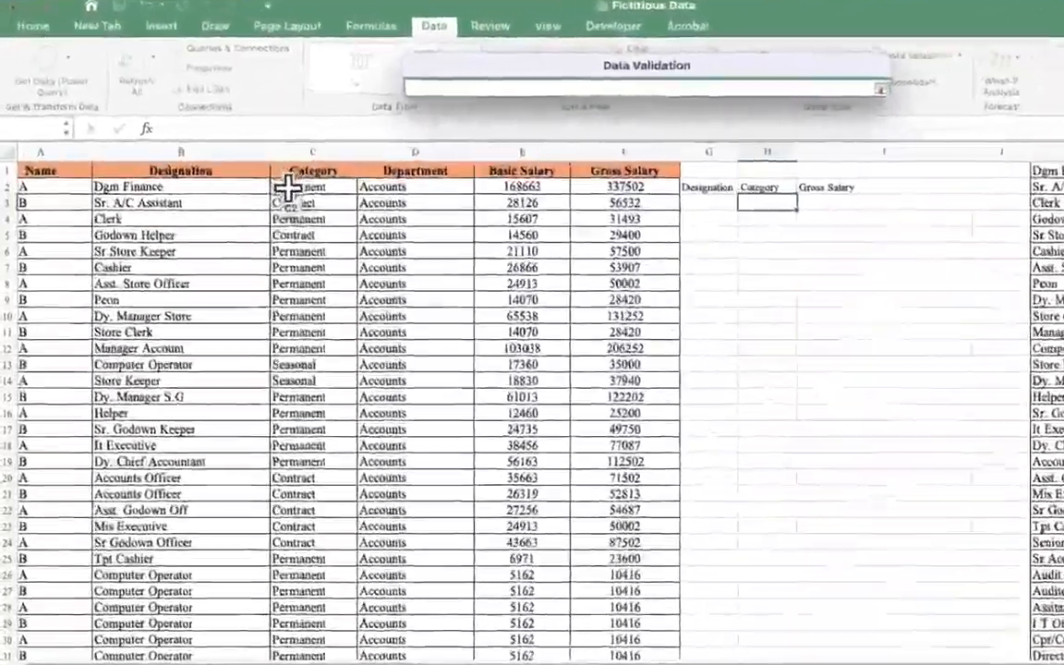
{"action": "left_click", "coordinate": [242, 180]}
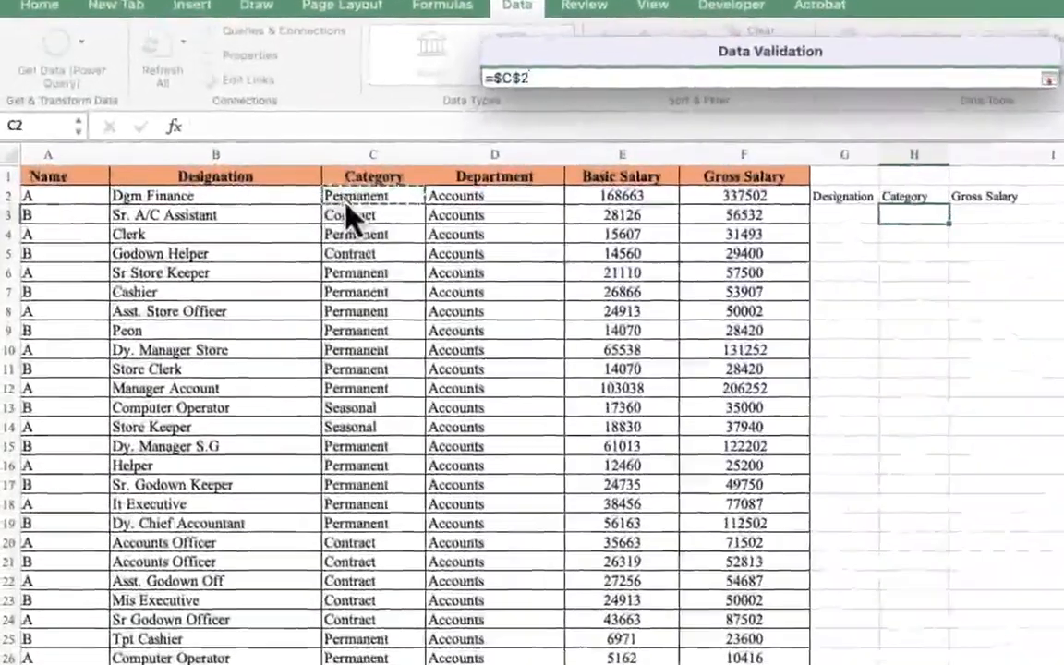
{"action": "key", "text": "ctrl+shift+Down"}
{"action": "key", "text": "Return"}
{"action": "scroll", "coordinate": [1011, 517], "scroll_direction": "up", "scroll_amount": 5}
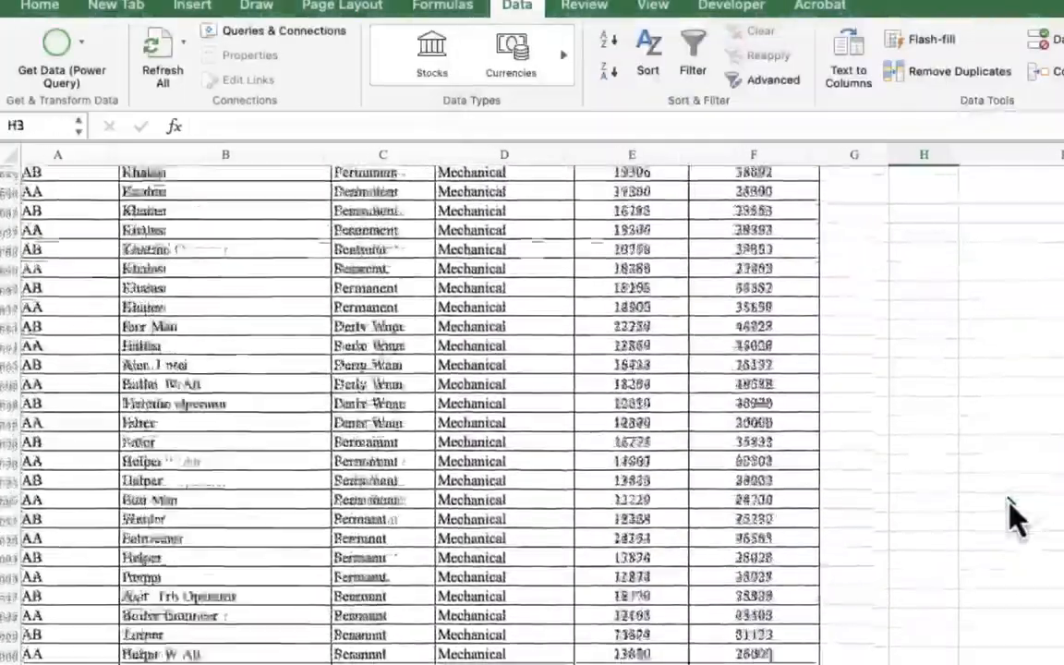
{"action": "scroll", "coordinate": [1009, 502], "scroll_direction": "up", "scroll_amount": 20}
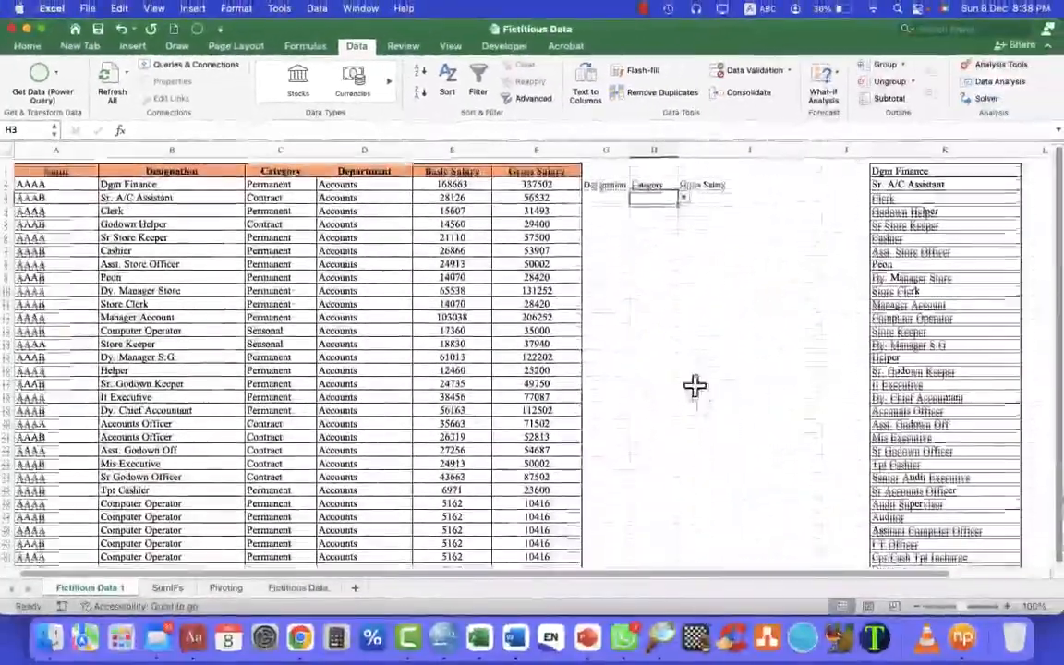
Choose Computer Operator from the designation drop-down list in G3.
{"action": "left_click", "coordinate": [617, 189]}
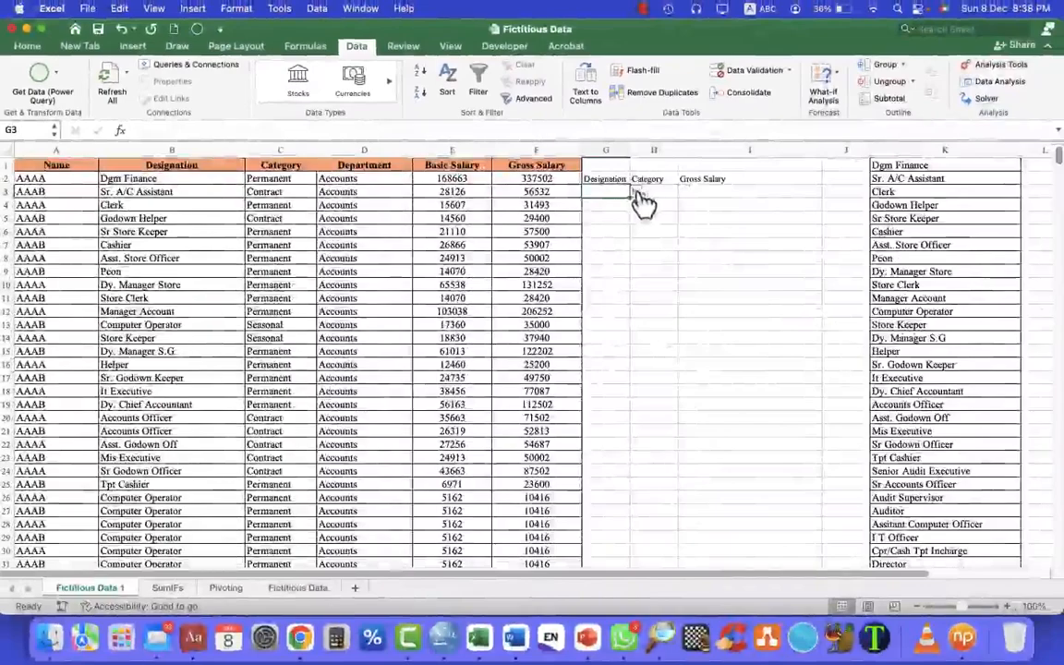
{"action": "left_click", "coordinate": [637, 193]}
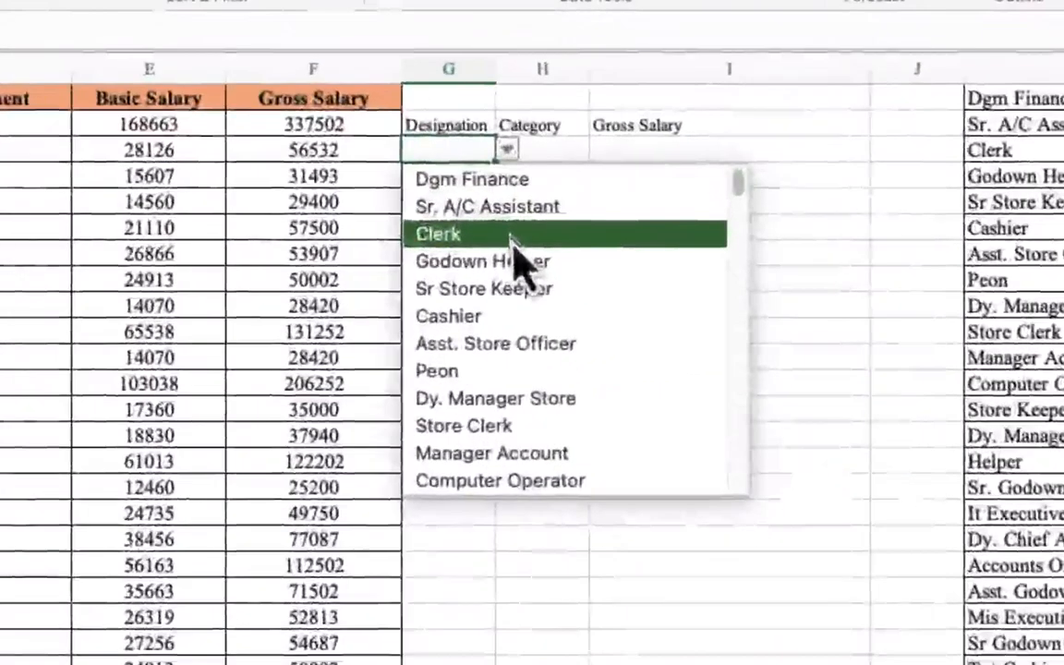
{"action": "scroll", "coordinate": [525, 305], "scroll_direction": "down", "scroll_amount": 3}
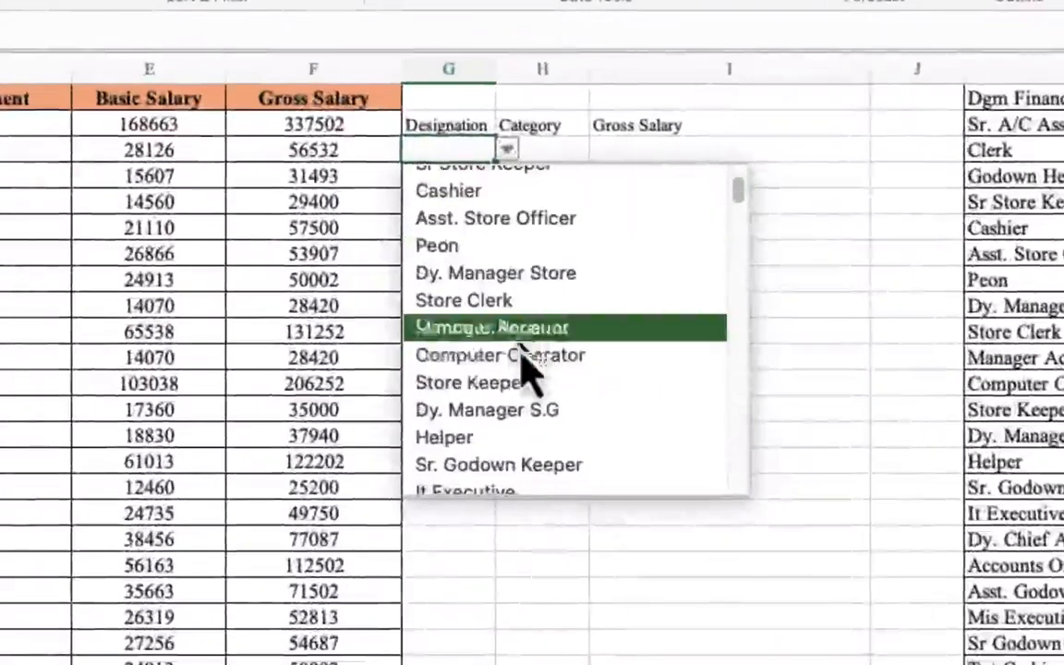
{"action": "left_click", "coordinate": [589, 367]}
Choose Permanent from the category drop-down list in H3 and autofit column G to its contents.
{"action": "left_click", "coordinate": [566, 157]}
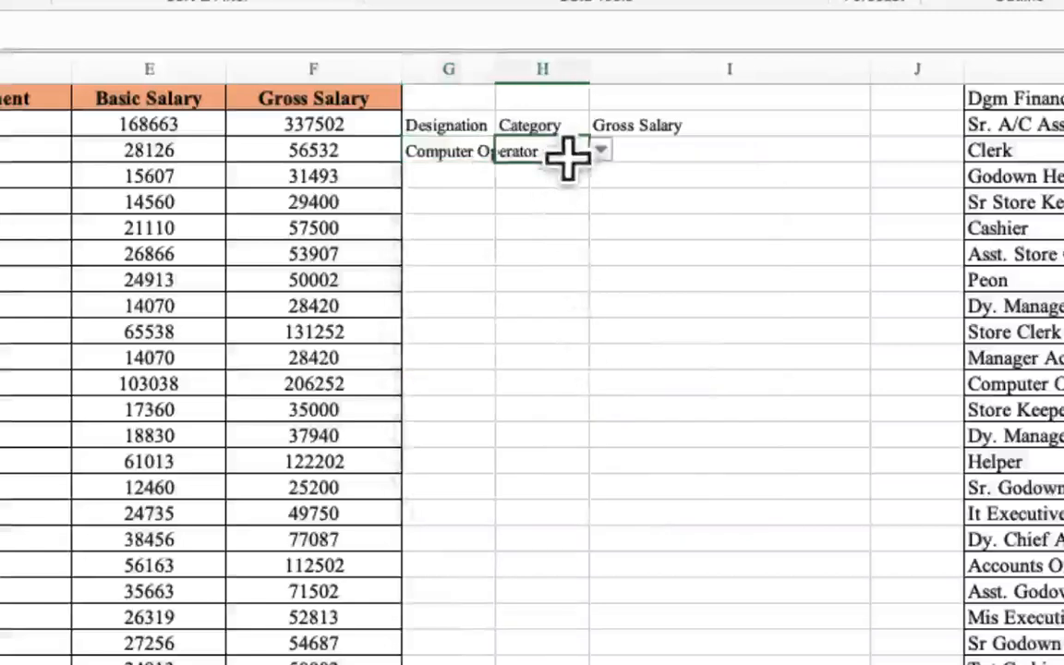
{"action": "left_click", "coordinate": [602, 151]}
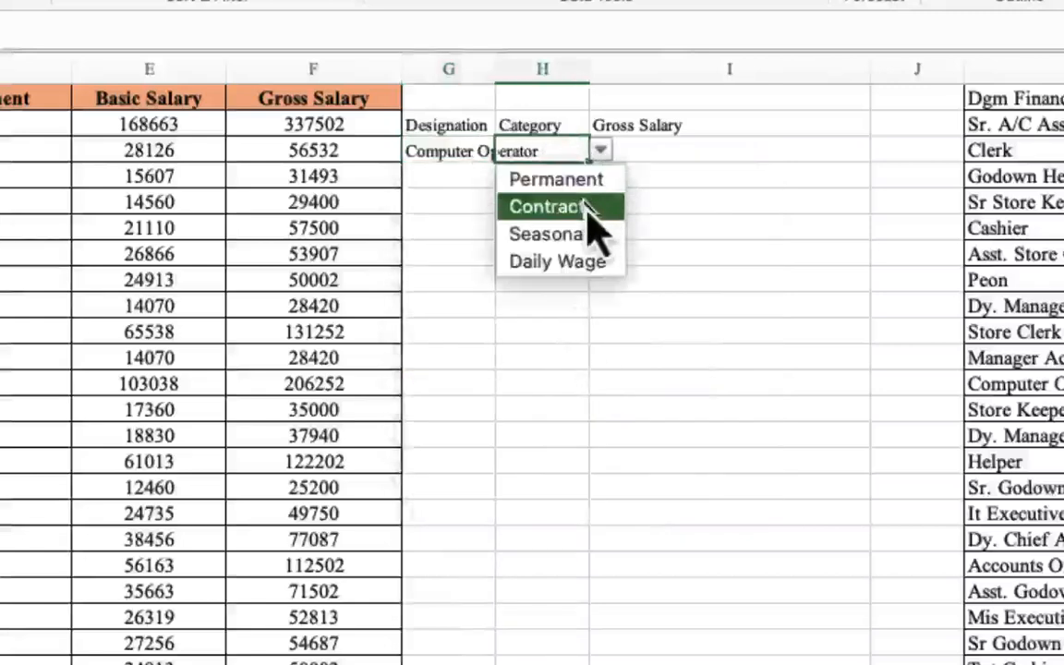
{"action": "left_click", "coordinate": [555, 179]}
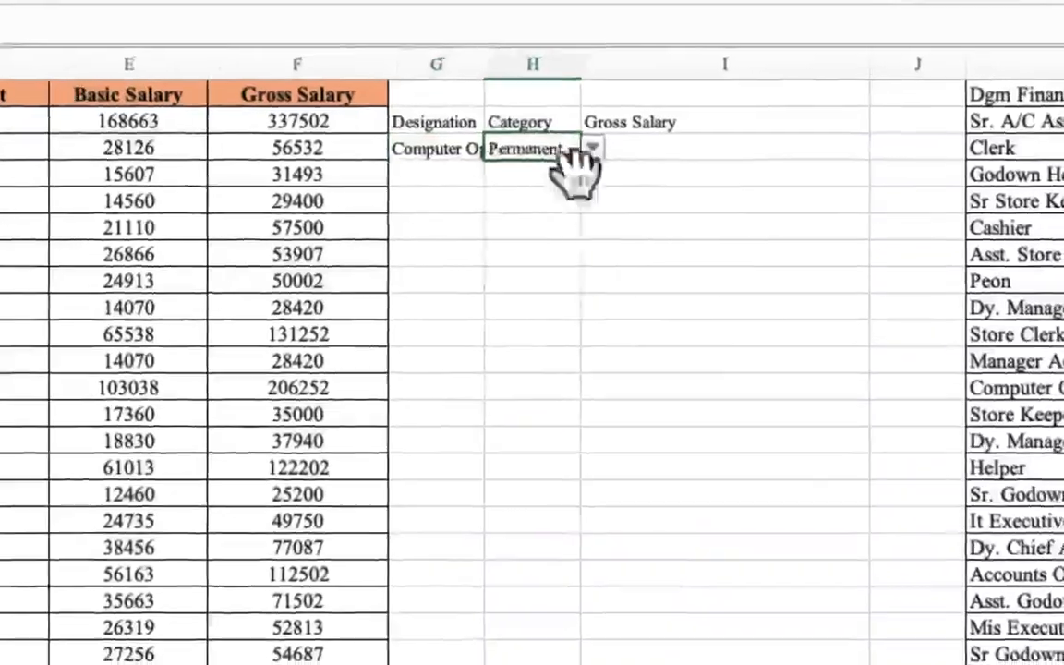
{"action": "left_click", "coordinate": [702, 150]}
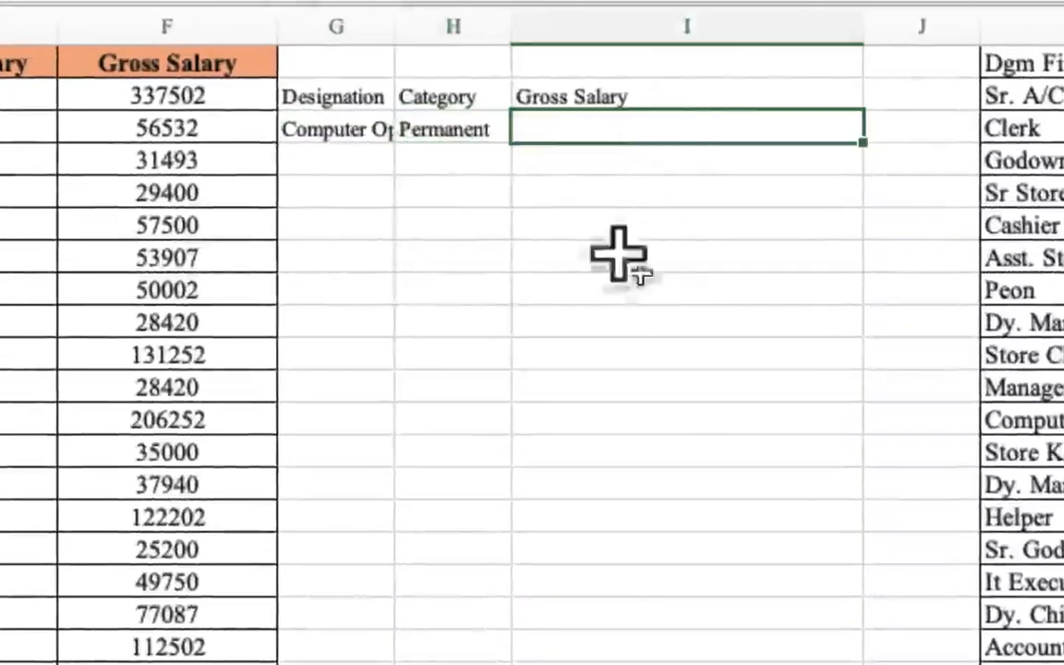
{"action": "double_click", "coordinate": [394, 26]}
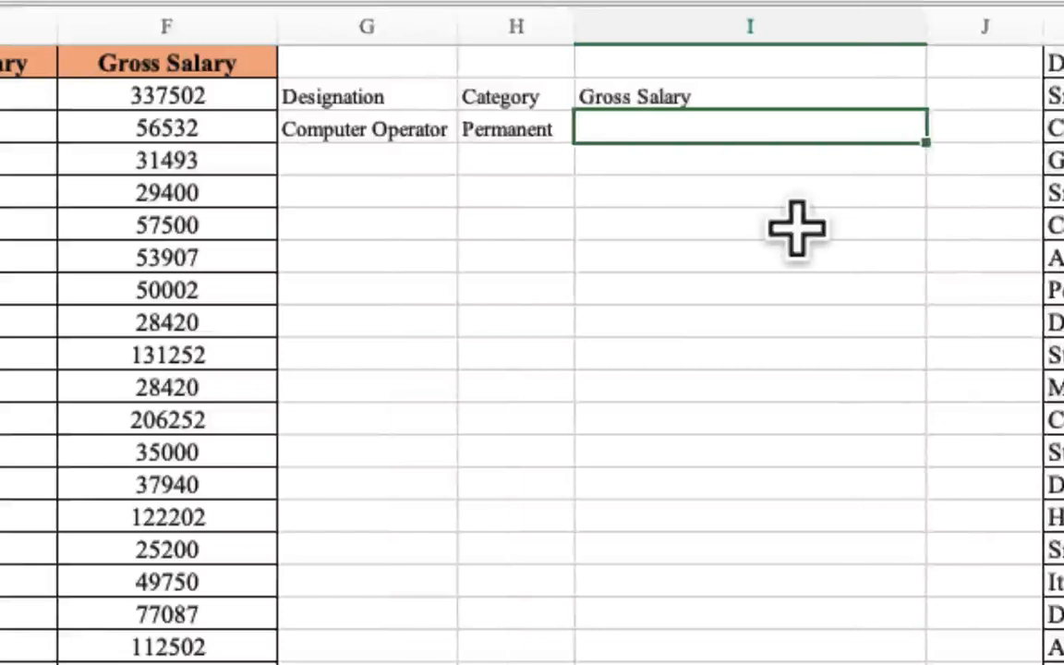
Start a SUMIFS formula in I3 with the Gross Salary values F2:F736 as the sum range.
{"action": "type", "text": "=sum"}
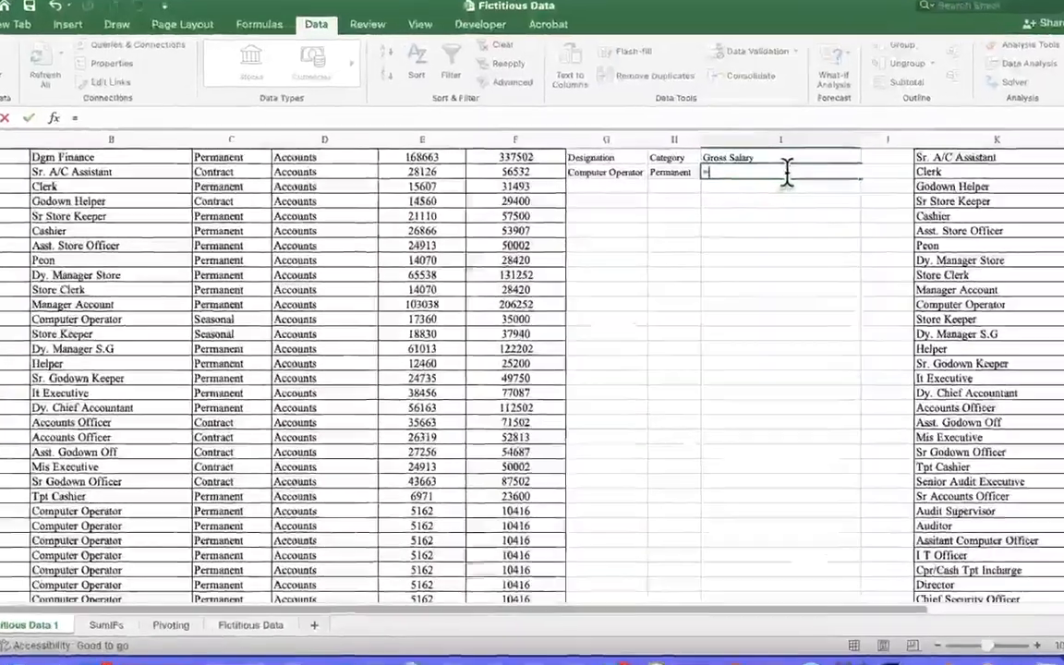
{"action": "type", "text": "i"}
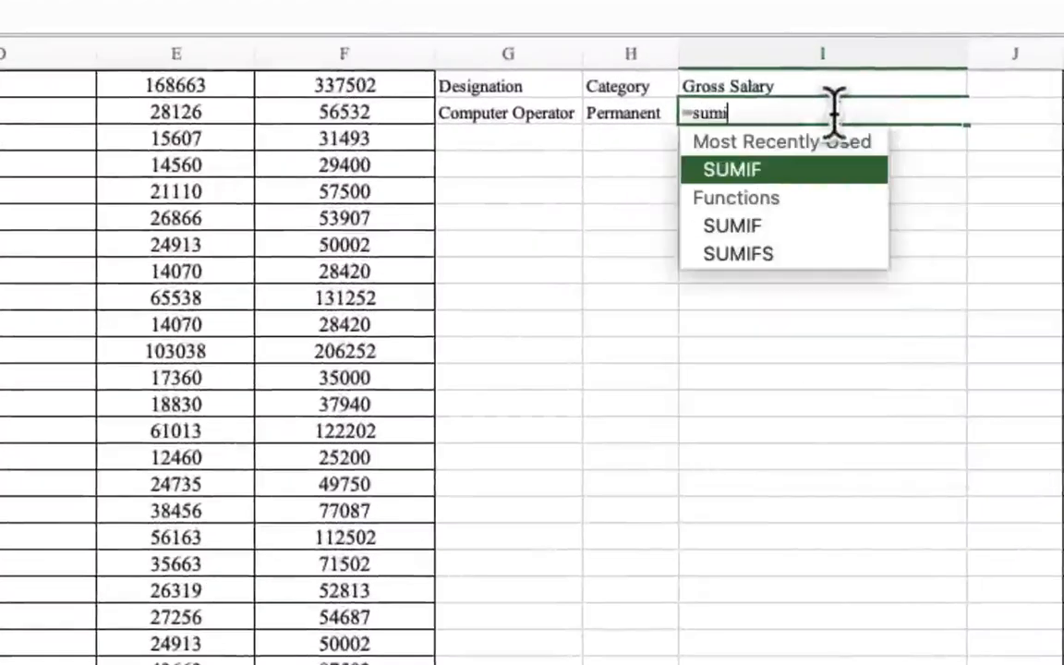
{"action": "type", "text": "fs"}
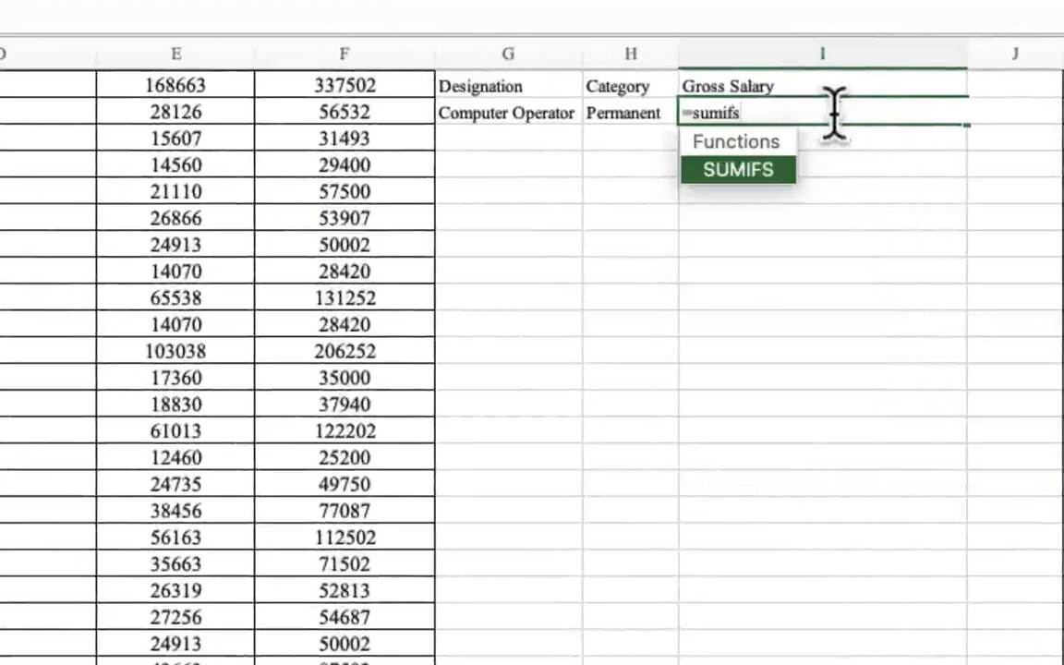
{"action": "double_click", "coordinate": [765, 172]}
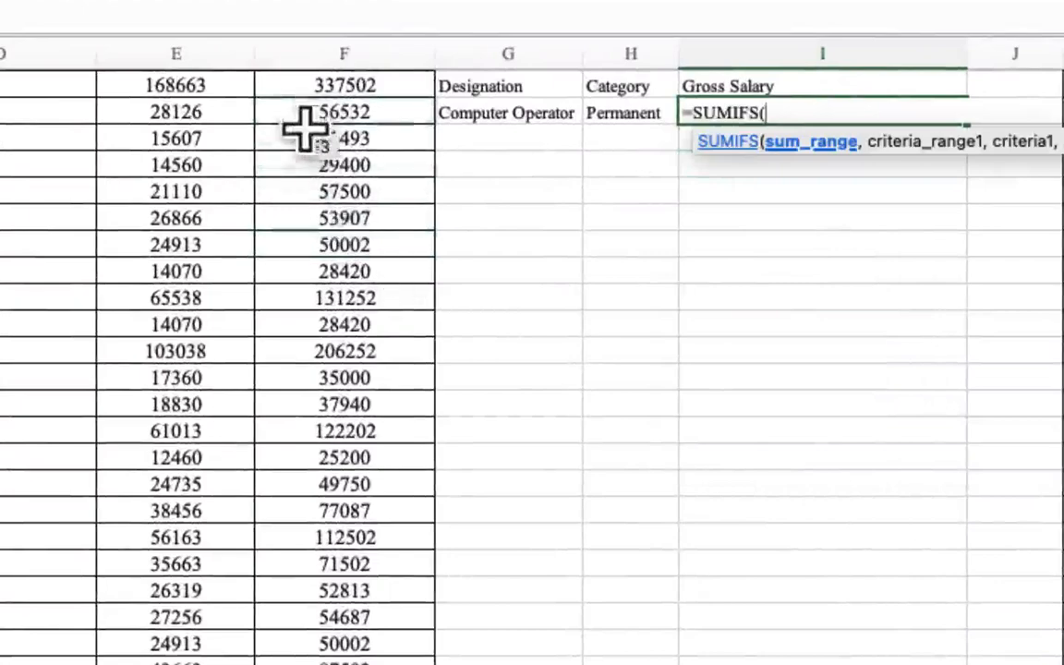
{"action": "scroll", "coordinate": [316, 178], "scroll_direction": "up", "scroll_amount": 1}
{"action": "left_click", "coordinate": [342, 109]}
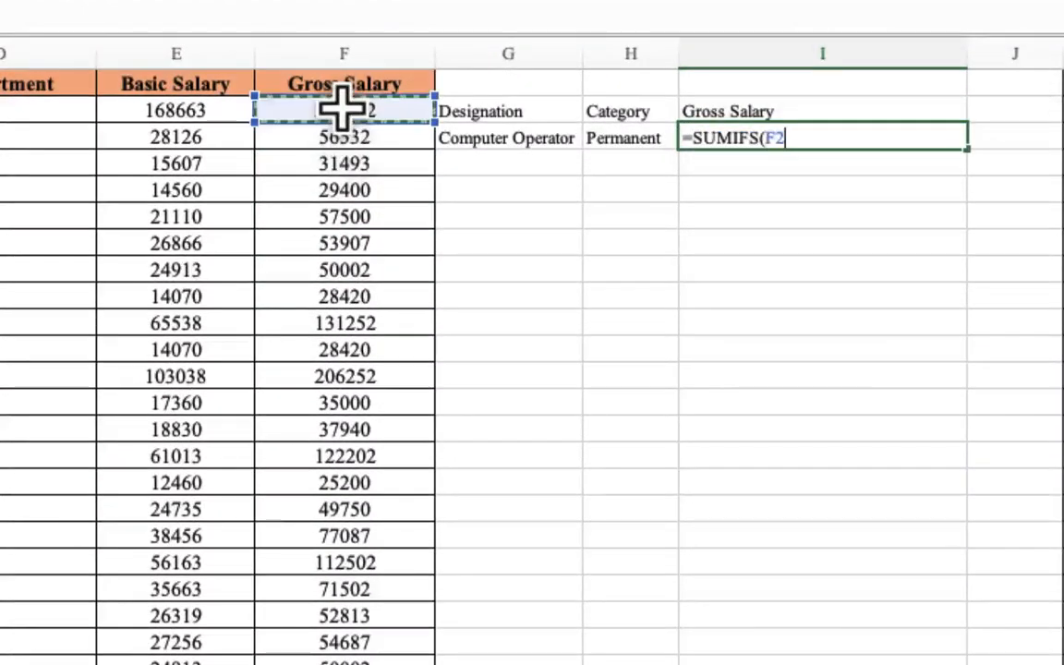
{"action": "key", "text": "ctrl+shift+Down"}
{"action": "scroll", "coordinate": [343, 109], "scroll_direction": "up", "scroll_amount": 20}
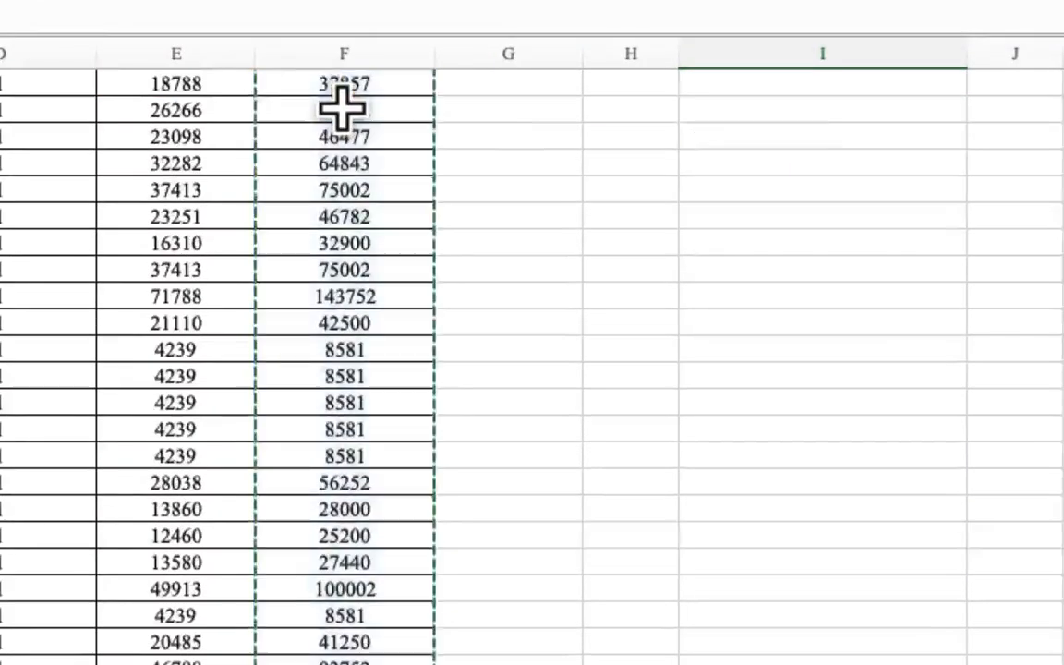
Add the Designation range B2:B736 and the criterion cell G3 as the first condition of the SUMIFS formula.
{"action": "type", "text": ","}
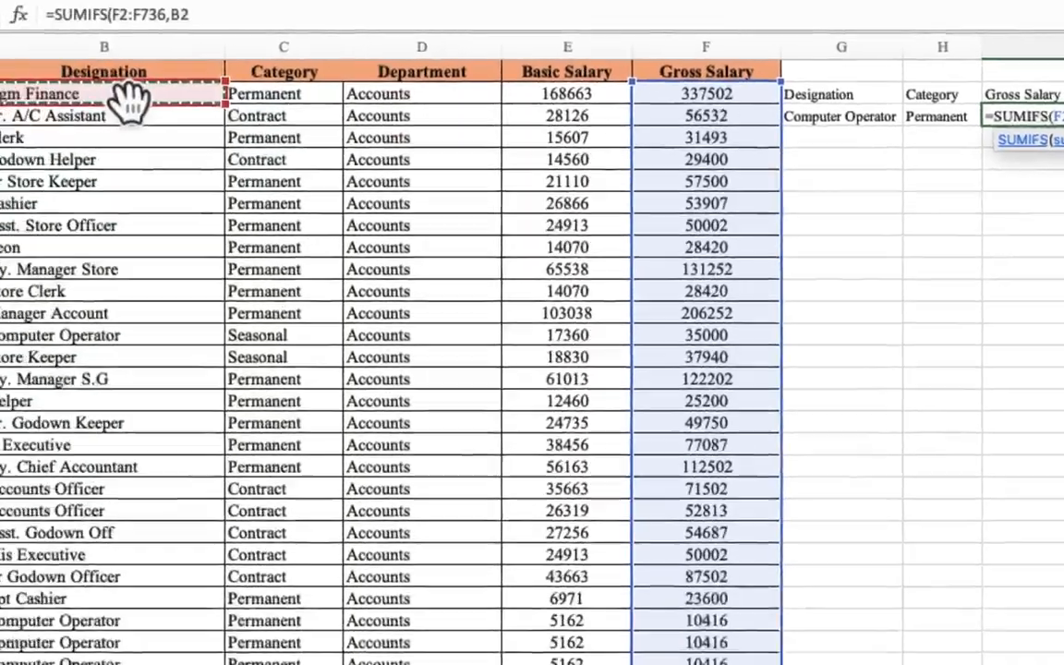
{"action": "key", "text": "ctrl+shift+Down"}
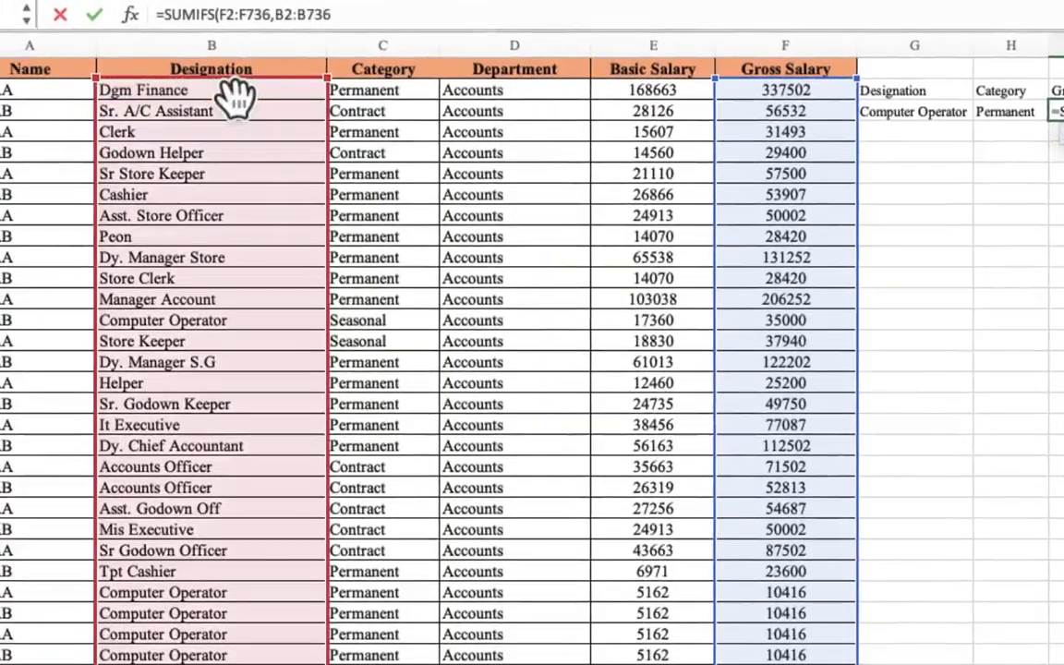
{"action": "type", "text": ","}
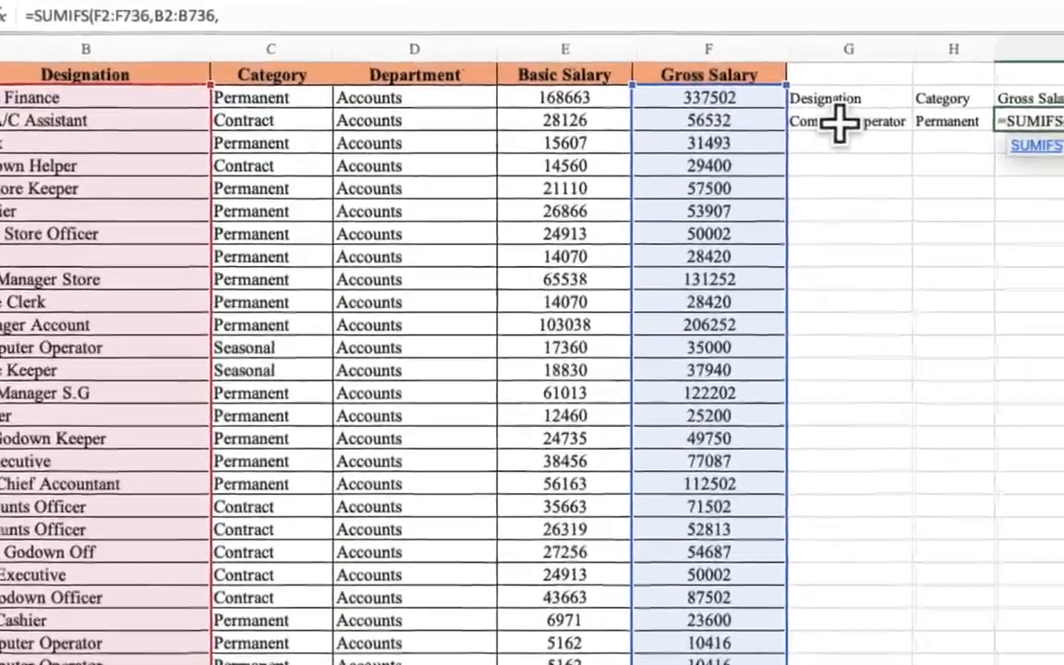
{"action": "left_click", "coordinate": [838, 123]}
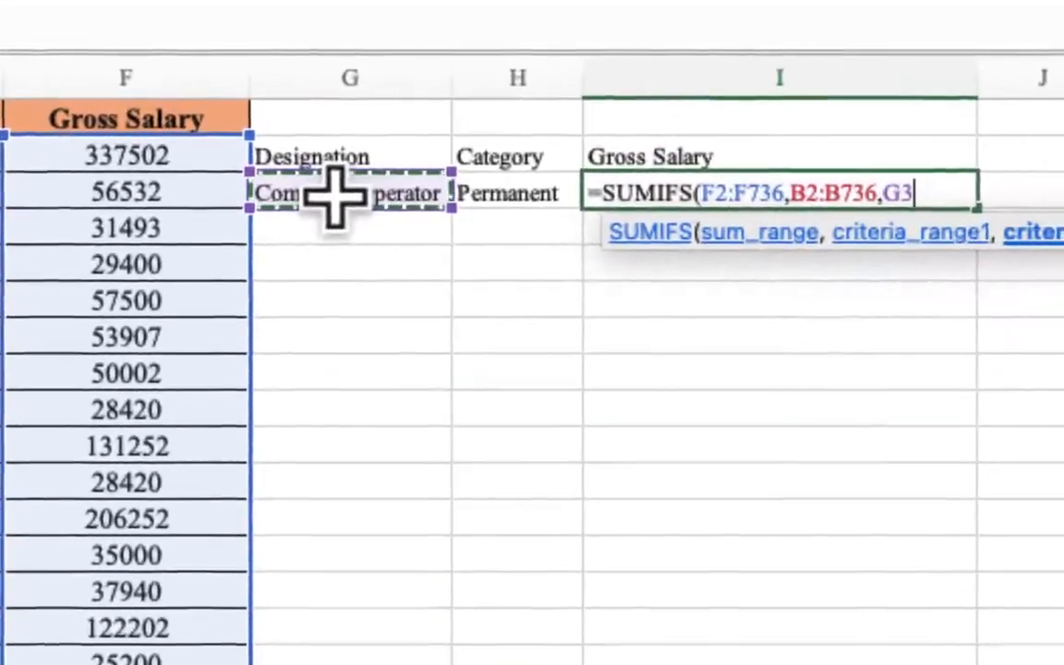
Add the Category range C2:C736 with criterion cell H3 as the second condition and complete the SUMIFS formula in I3.
{"action": "type", "text": ","}
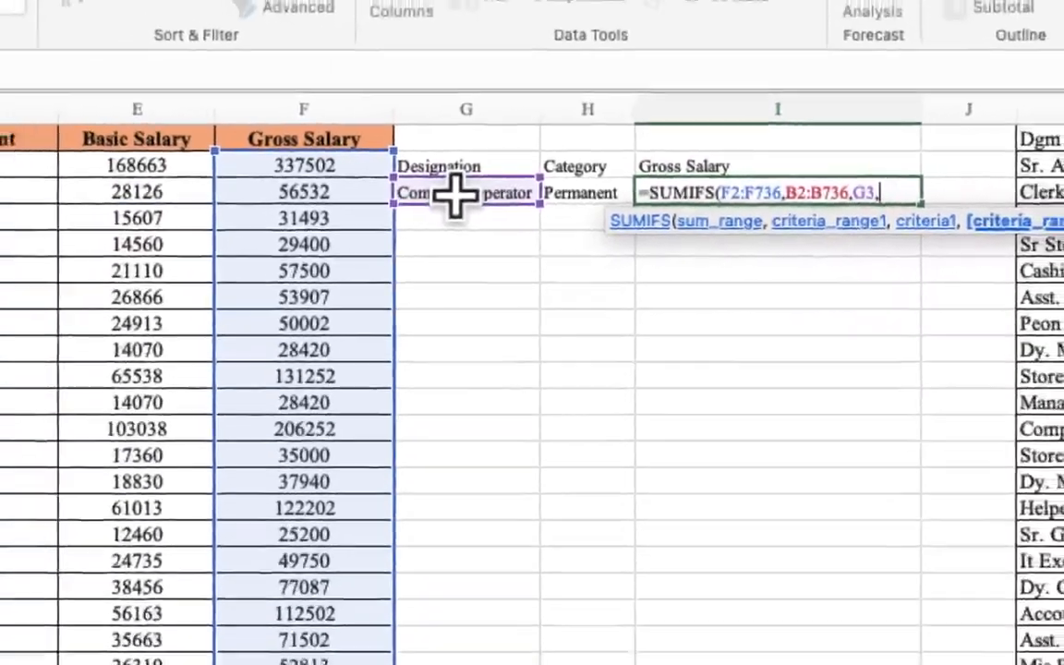
{"action": "left_click", "coordinate": [17, 174]}
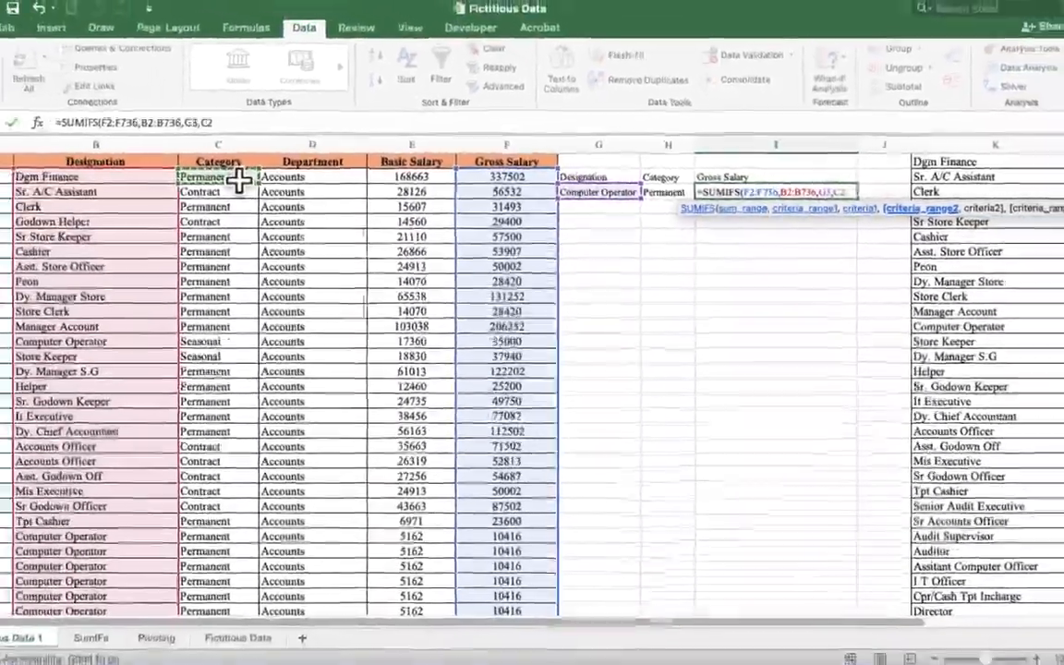
{"action": "key", "text": "super+shift+Down"}
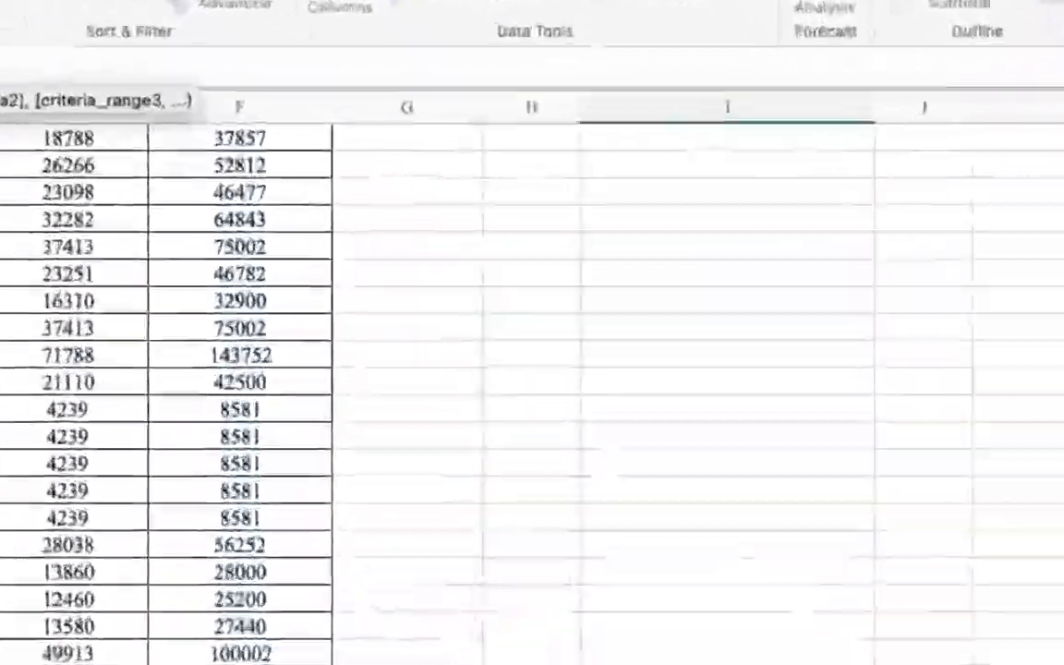
{"action": "type", "text": ","}
{"action": "left_click", "coordinate": [686, 192]}
{"action": "type", "text": ")"}
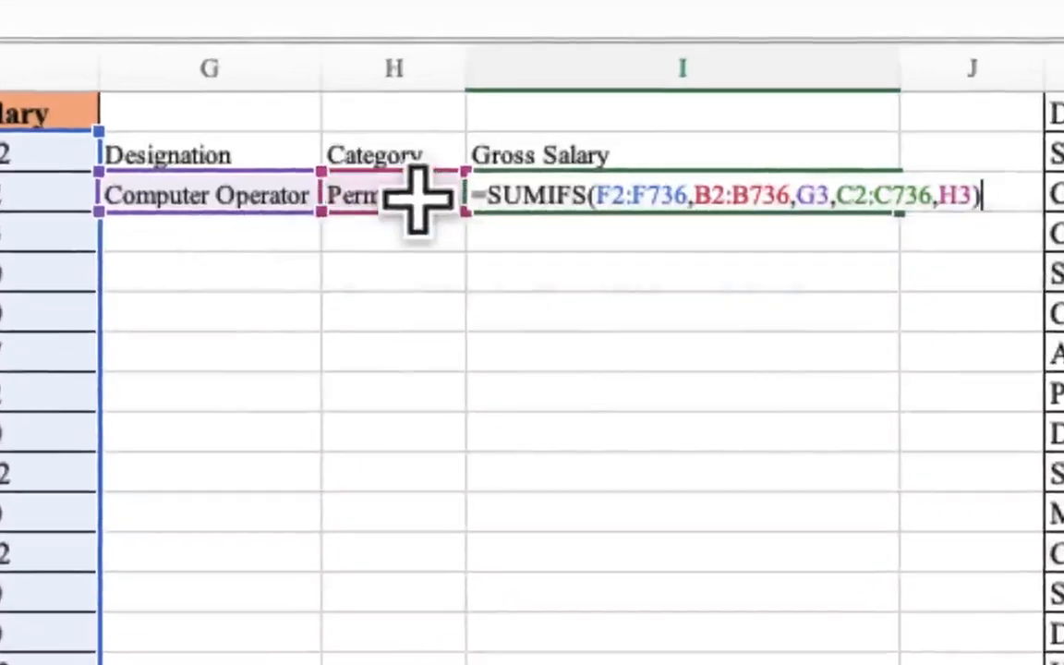
{"action": "left_click", "coordinate": [418, 199]}
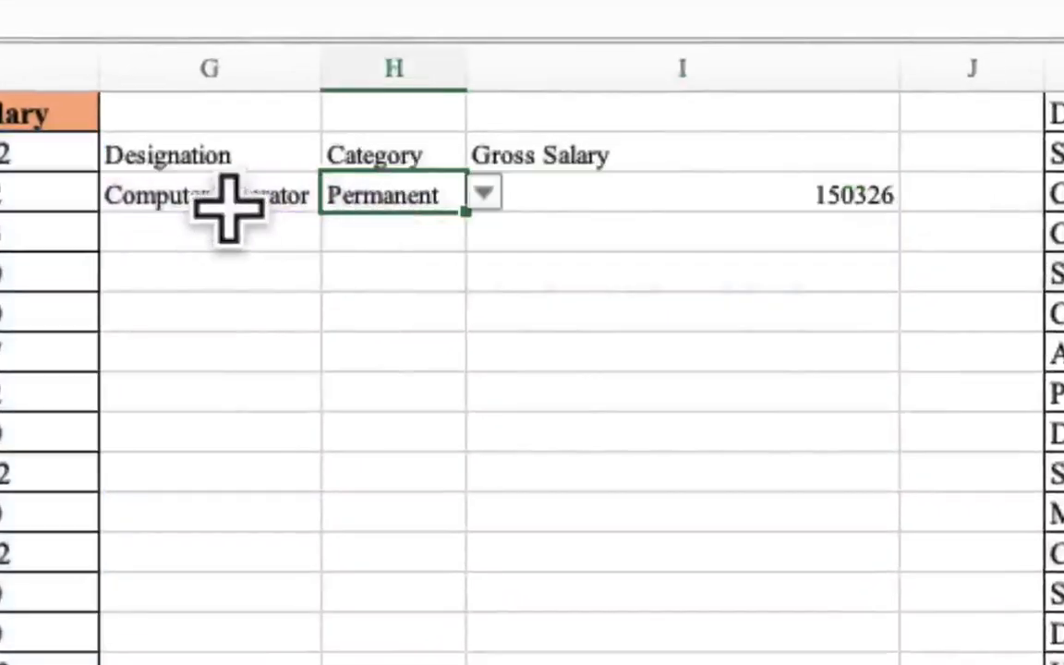
Choose Clerk from the designation drop-down list in G3 and Contract from the category drop-down list in H3.
{"action": "left_click", "coordinate": [231, 208]}
{"action": "left_click", "coordinate": [338, 196]}
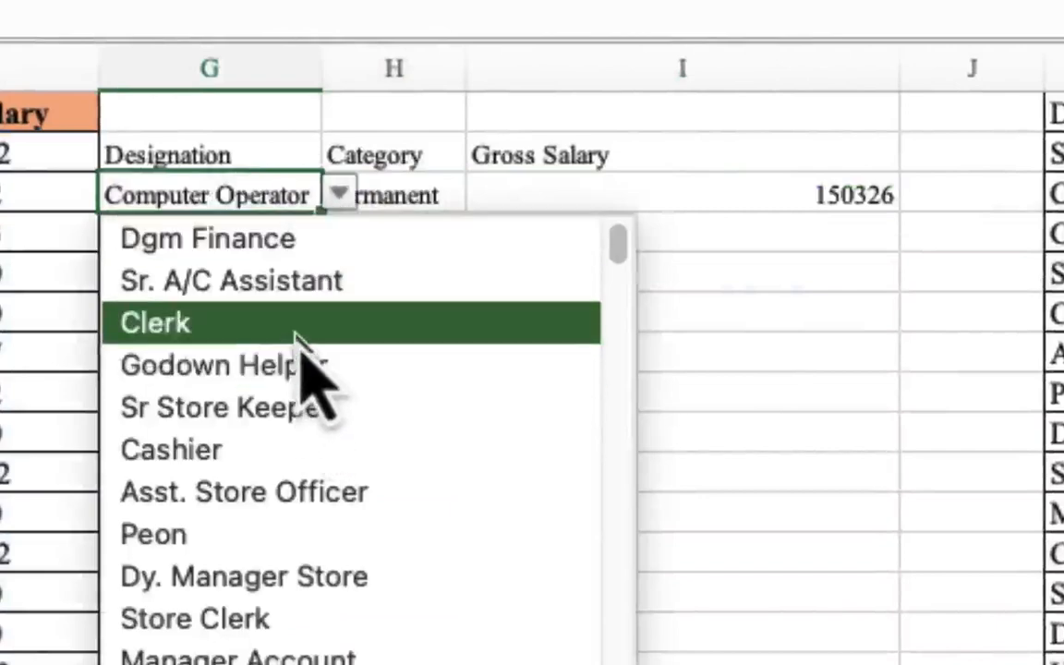
{"action": "left_click", "coordinate": [361, 323]}
{"action": "left_click", "coordinate": [297, 344]}
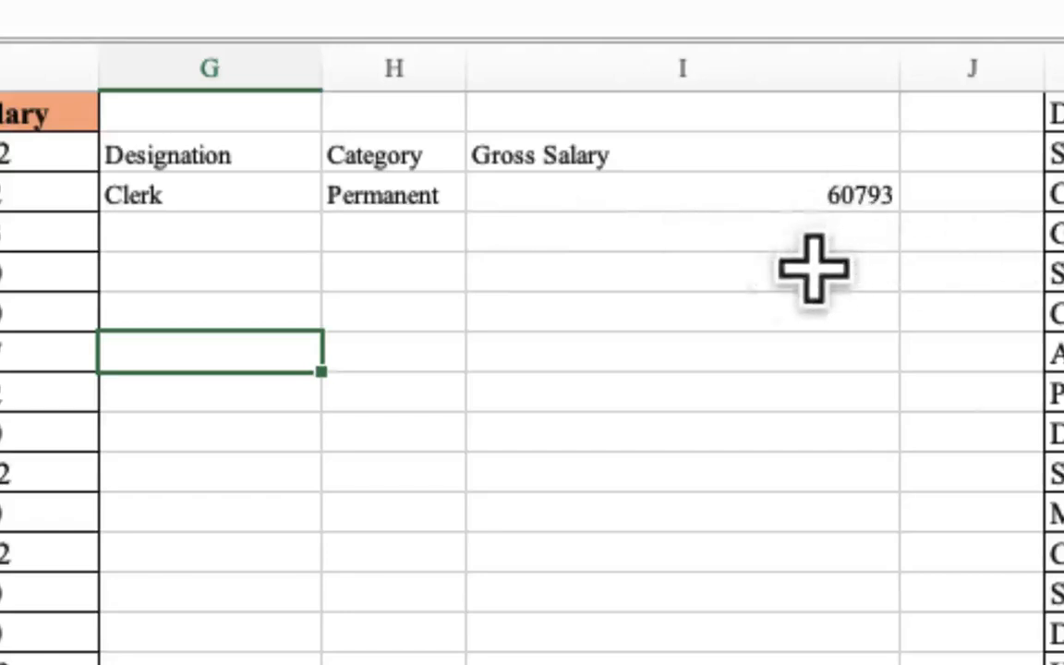
{"action": "left_click", "coordinate": [418, 202]}
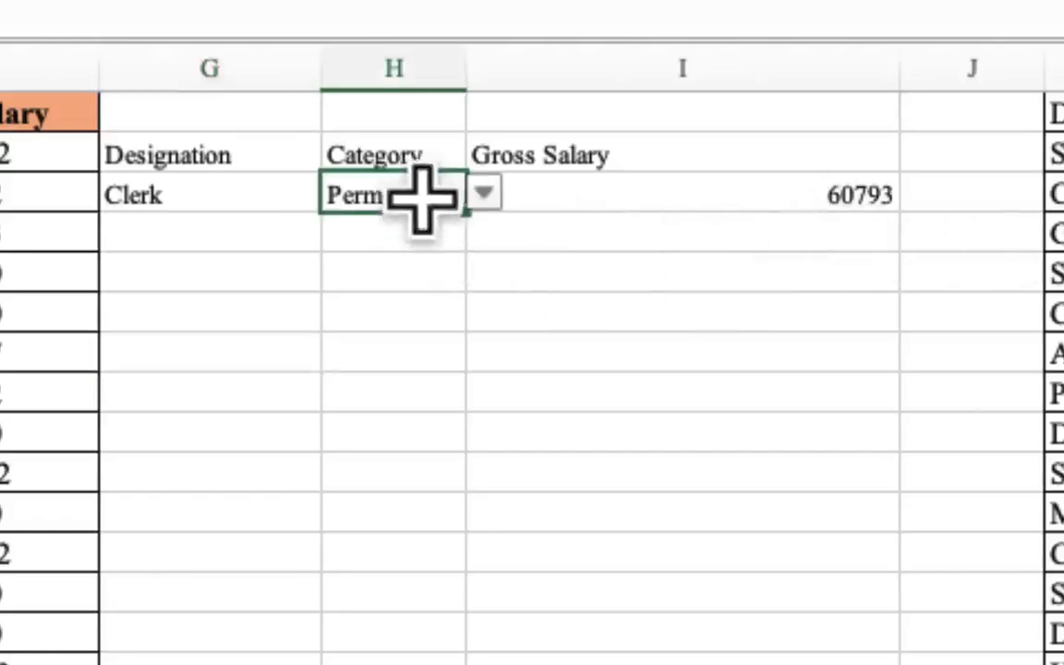
{"action": "left_click", "coordinate": [484, 196]}
{"action": "left_click", "coordinate": [462, 275]}
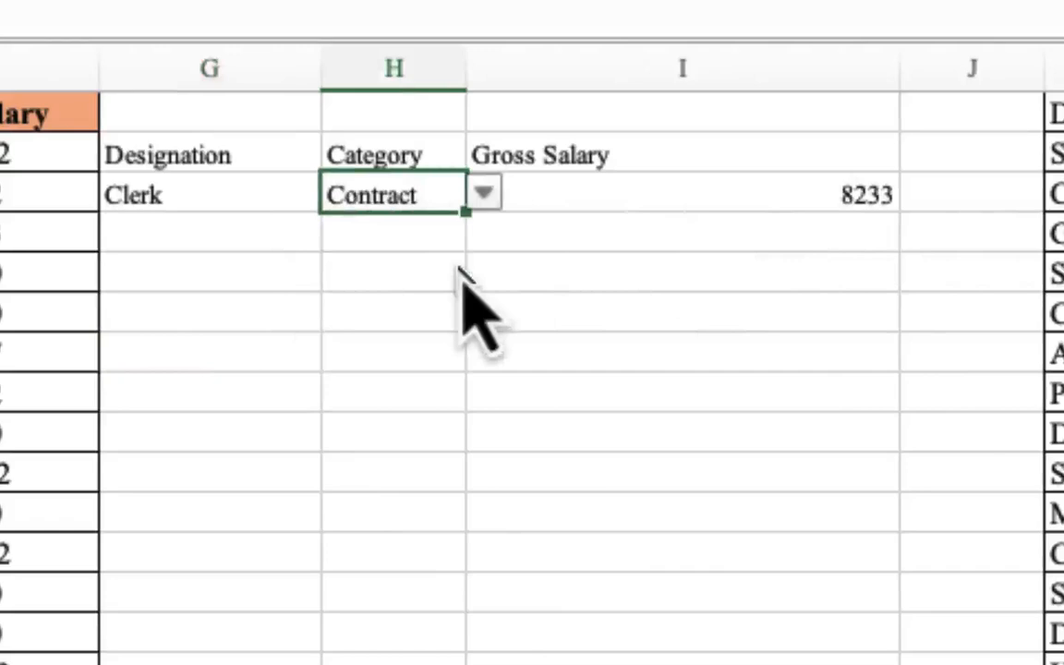
Try Sr Store Keeper and settle on Peon in the designation list in G3, and review the formula in I3.
{"action": "left_click", "coordinate": [254, 208]}
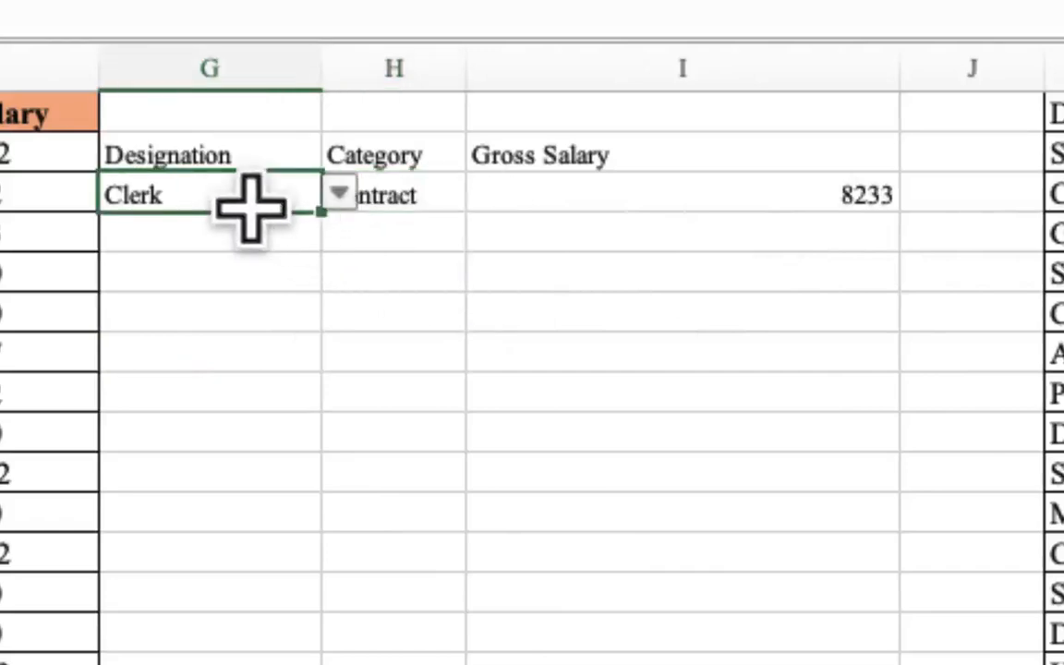
{"action": "left_click", "coordinate": [339, 194]}
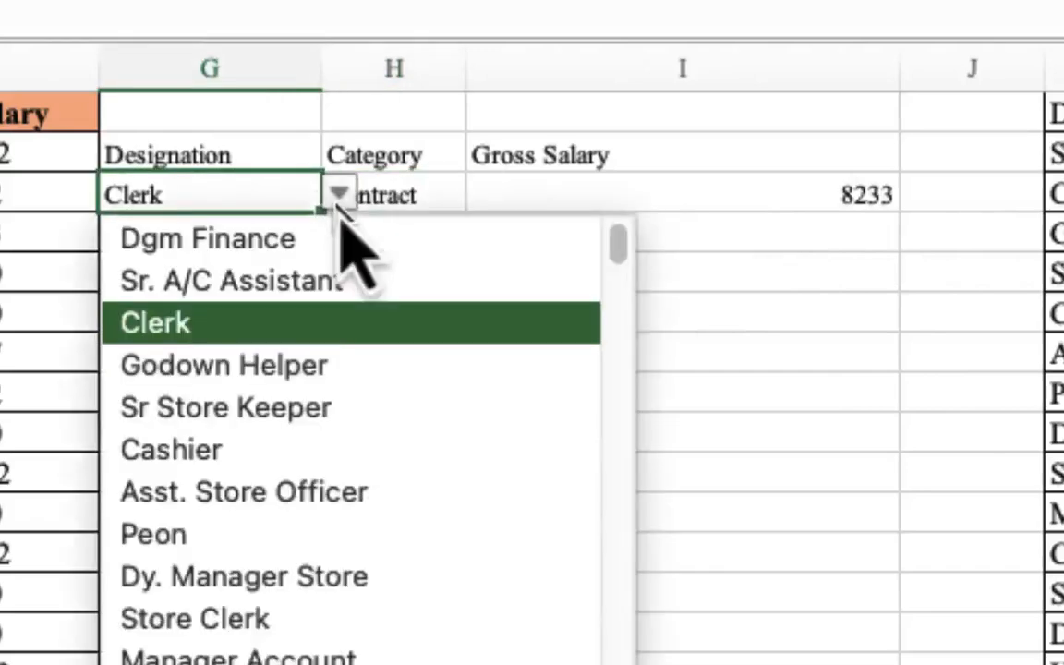
{"action": "left_click", "coordinate": [314, 406]}
{"action": "left_click", "coordinate": [339, 194]}
{"action": "left_click", "coordinate": [332, 531]}
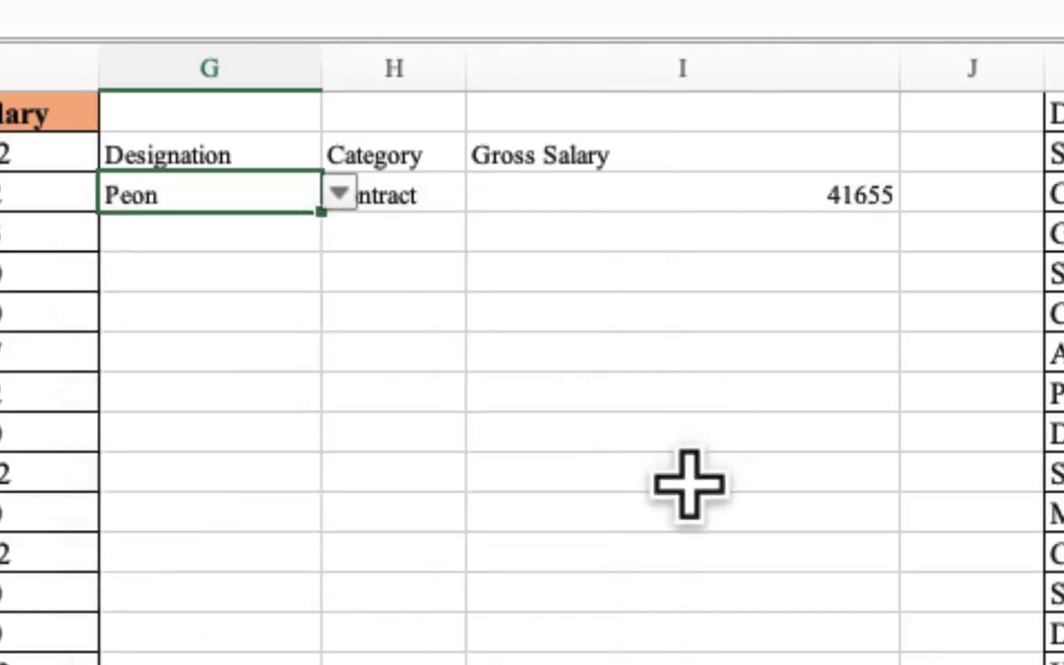
{"action": "left_click", "coordinate": [586, 436]}
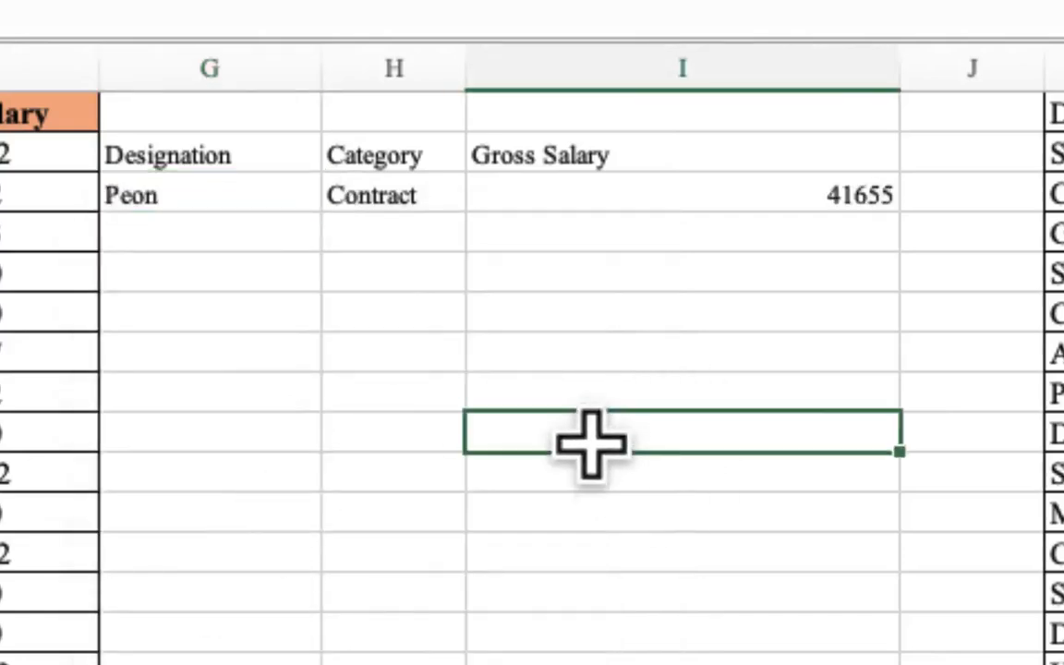
{"action": "left_click", "coordinate": [562, 195]}
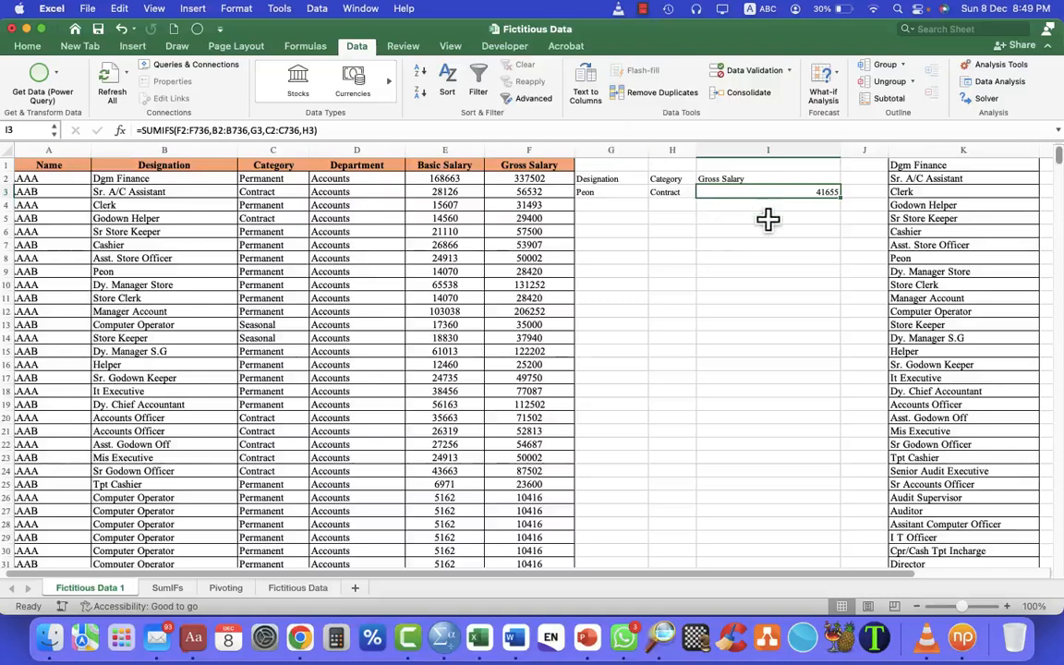
{"action": "left_click", "coordinate": [875, 193]}
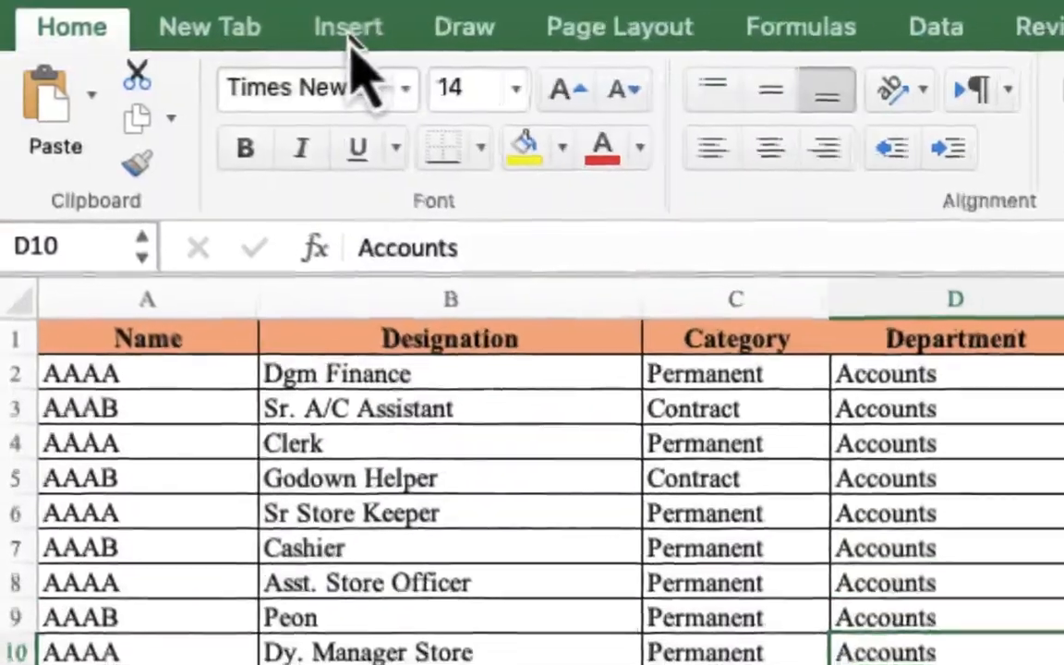
Create a pivot table from the range 'Fictitious Data 1'!$A$1:$F$736 on a new worksheet.
{"action": "left_click", "coordinate": [357, 32]}
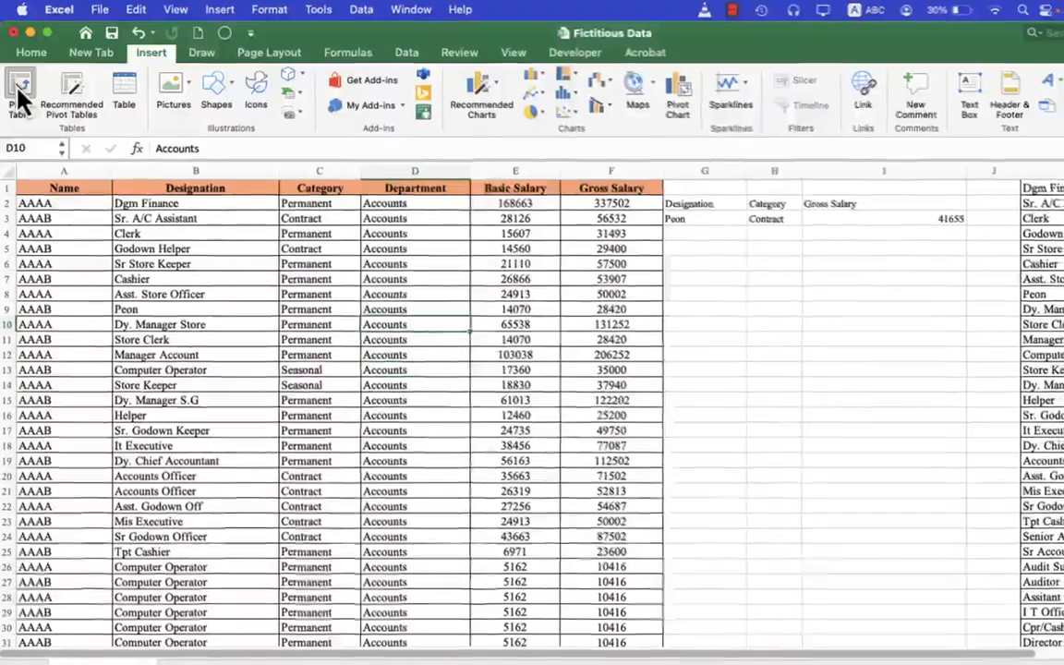
{"action": "left_click", "coordinate": [30, 102]}
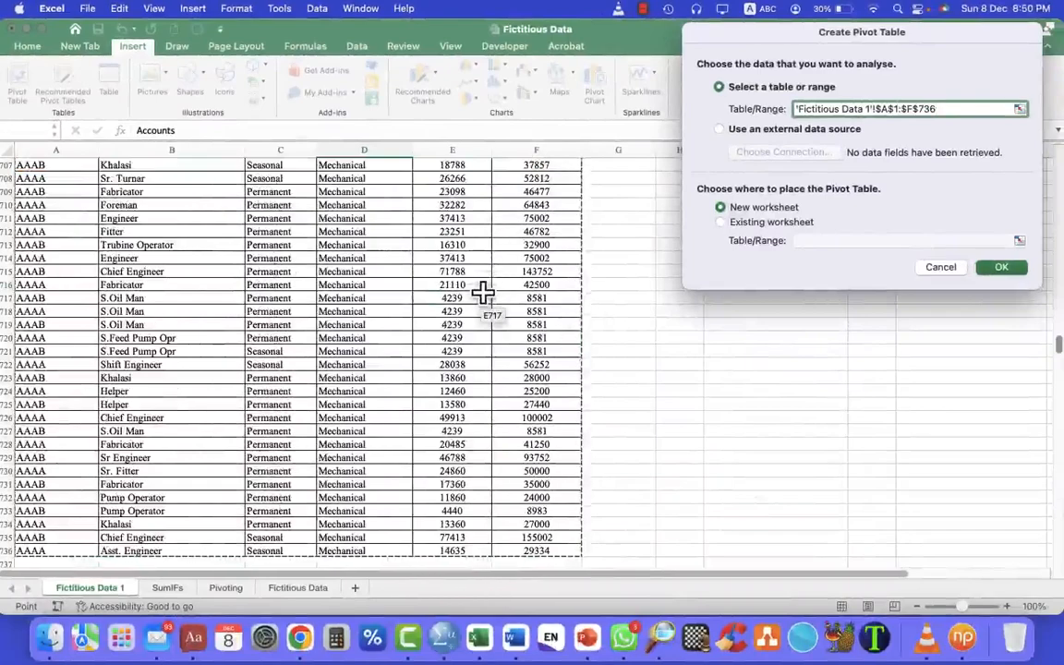
{"action": "scroll", "coordinate": [484, 292], "scroll_direction": "up", "scroll_amount": 20}
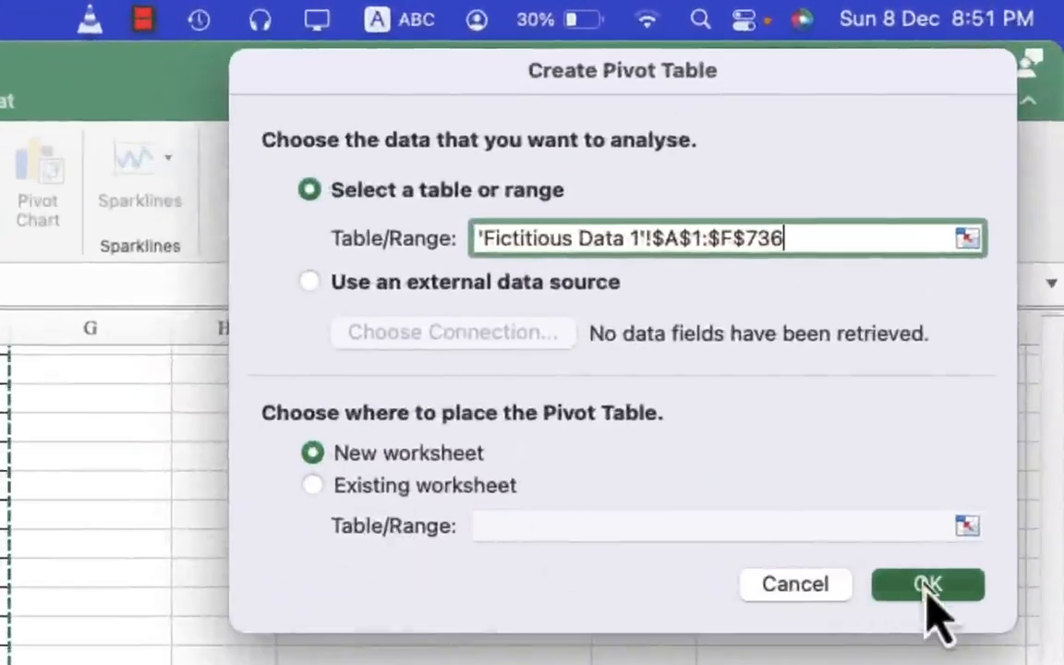
{"action": "left_click", "coordinate": [928, 587]}
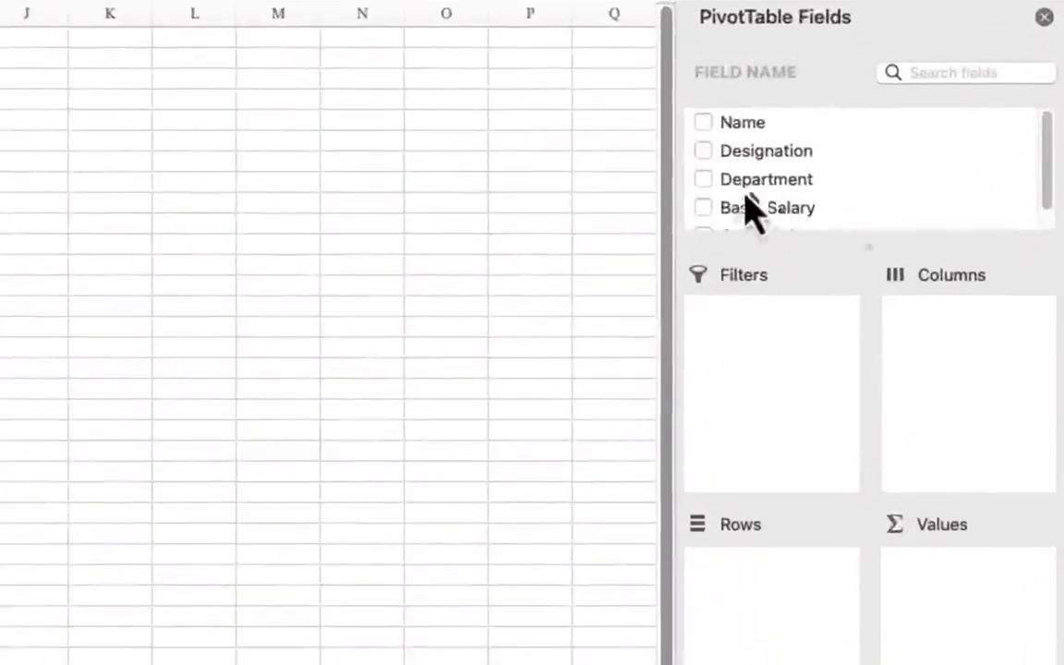
Add Designation as the pivot table's rows, with a count of Department and a sum of Gross Salary as values.
{"action": "left_click", "coordinate": [702, 150]}
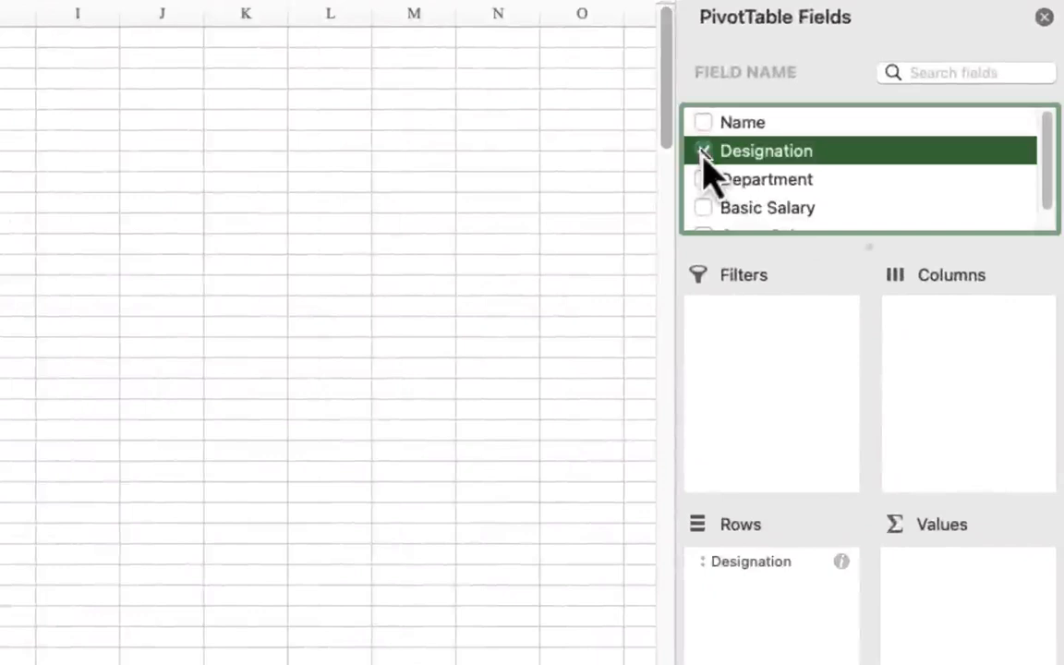
{"action": "left_click", "coordinate": [704, 180]}
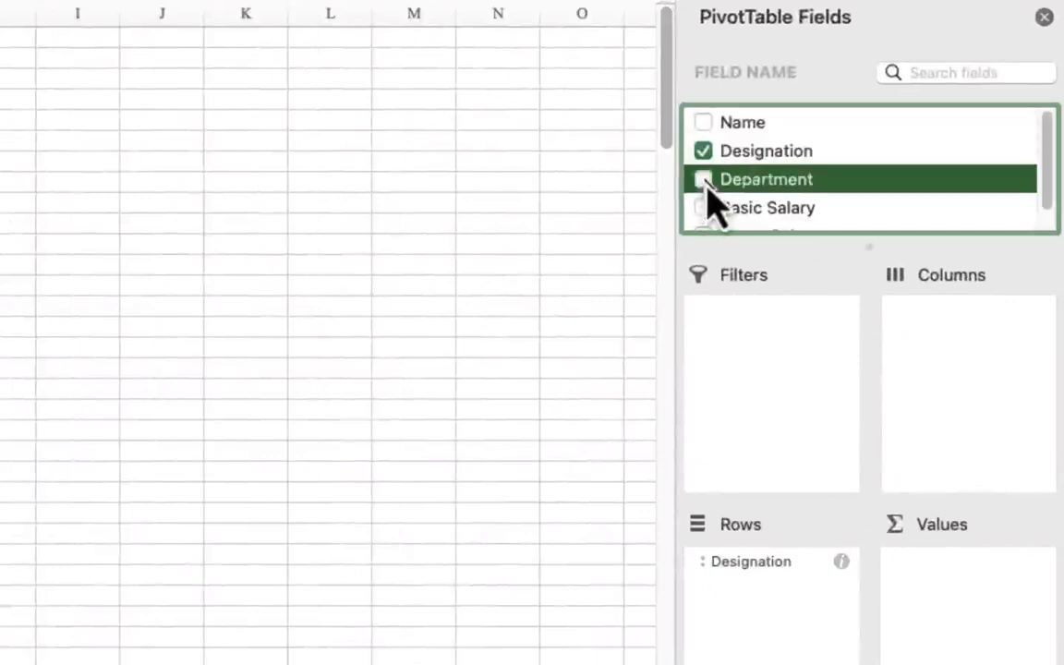
{"action": "scroll", "coordinate": [760, 222], "scroll_direction": "down", "scroll_amount": 1}
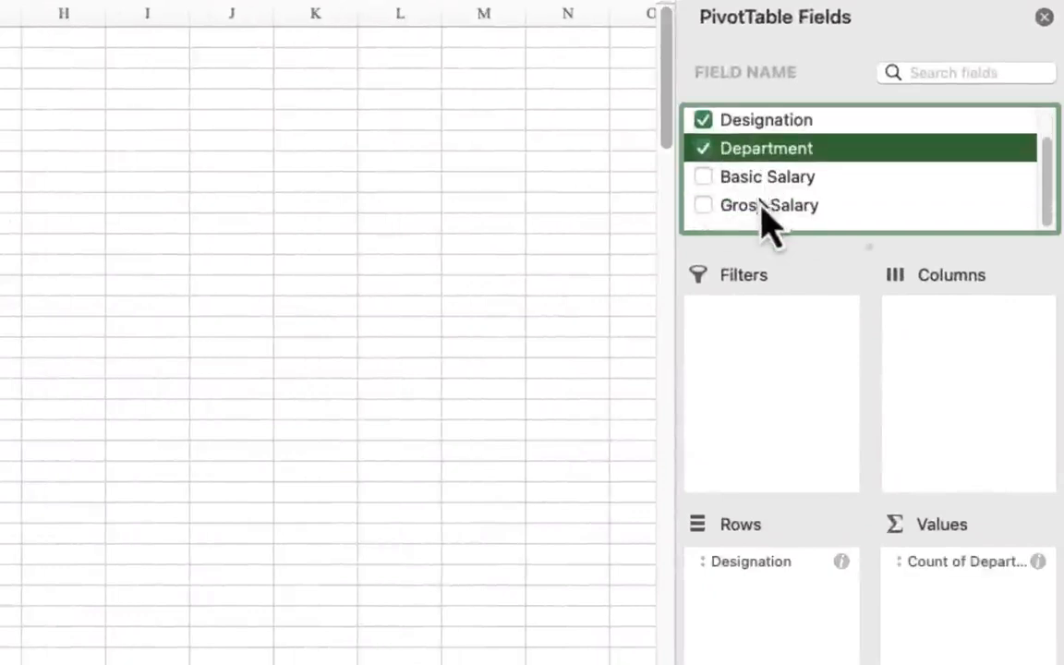
{"action": "left_click", "coordinate": [703, 216]}
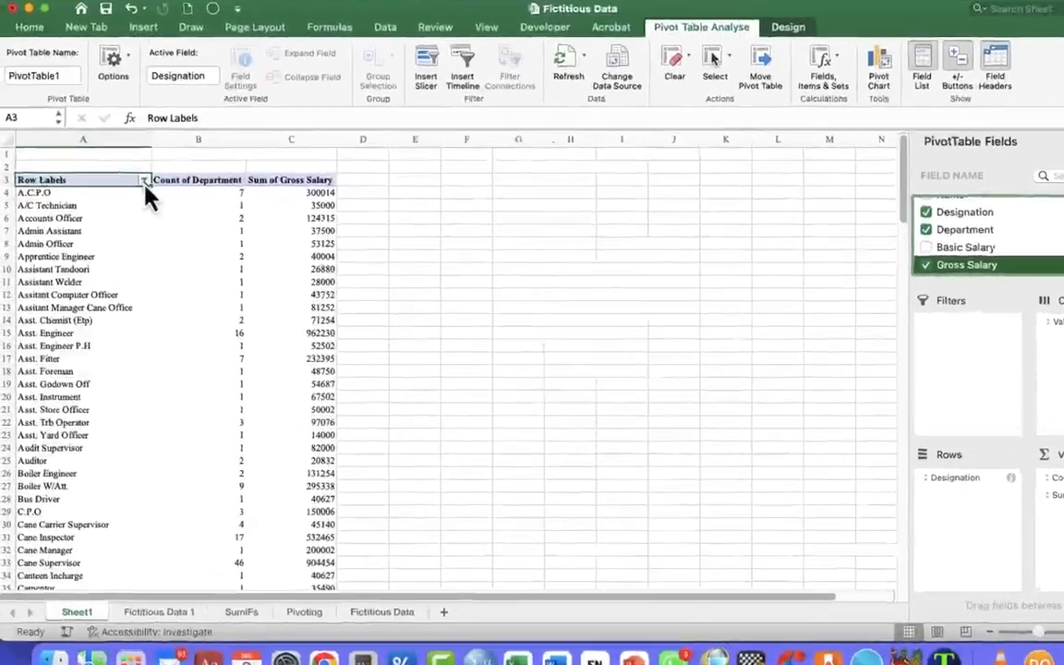
Filter the pivot table's row labels to show only the Computer Operator designation and check its Gross Salary grand total.
{"action": "left_click", "coordinate": [145, 182]}
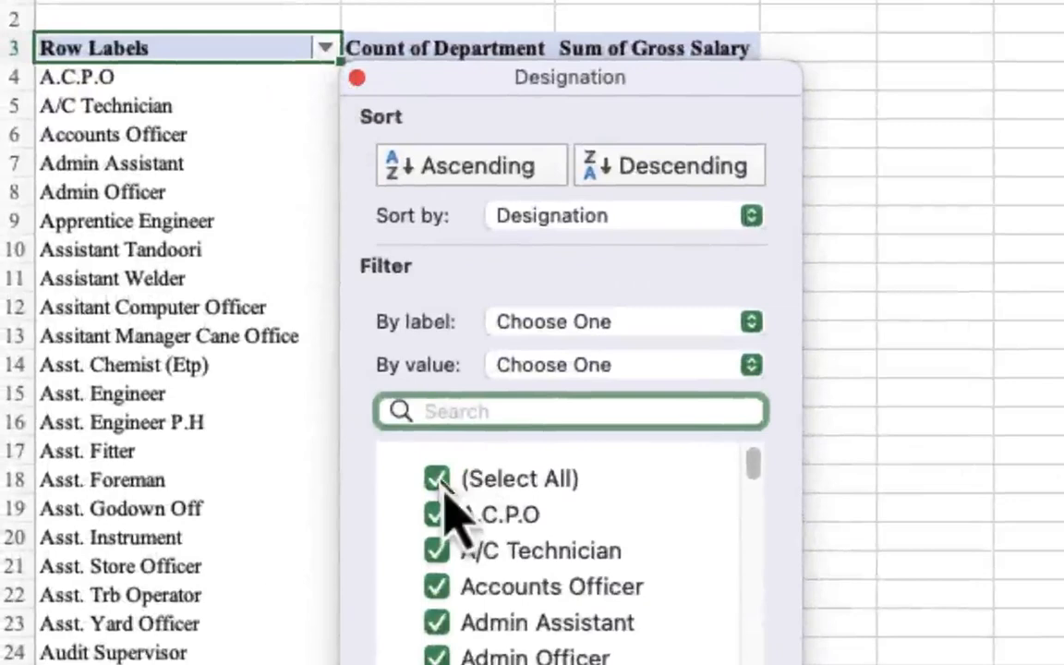
{"action": "left_click", "coordinate": [440, 480]}
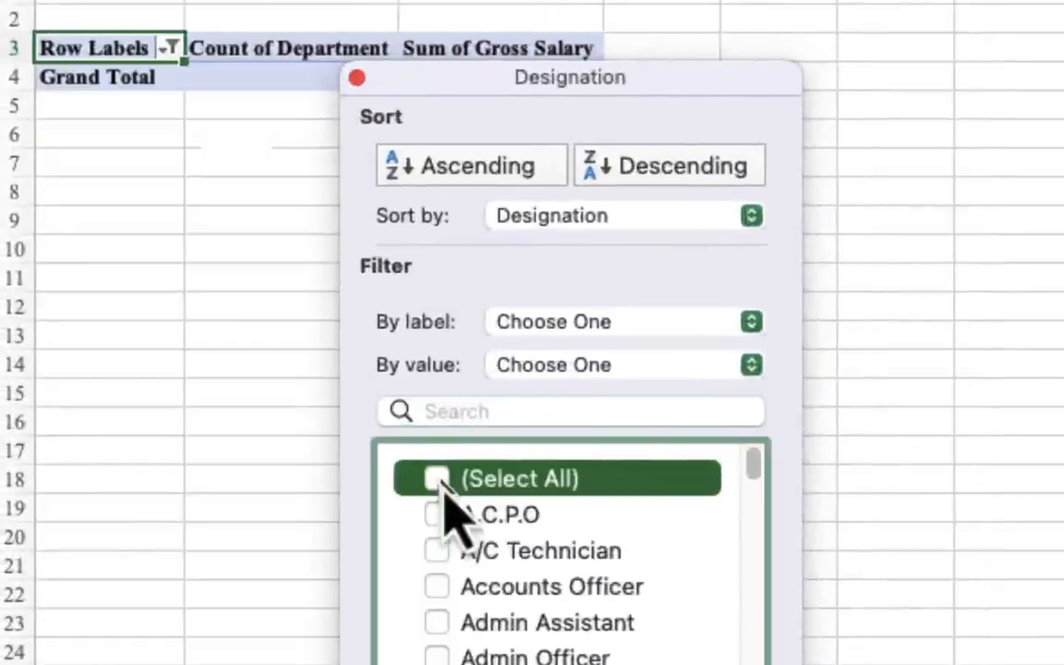
{"action": "scroll", "coordinate": [515, 569], "scroll_direction": "down", "scroll_amount": 5}
{"action": "scroll", "coordinate": [522, 580], "scroll_direction": "down", "scroll_amount": 10}
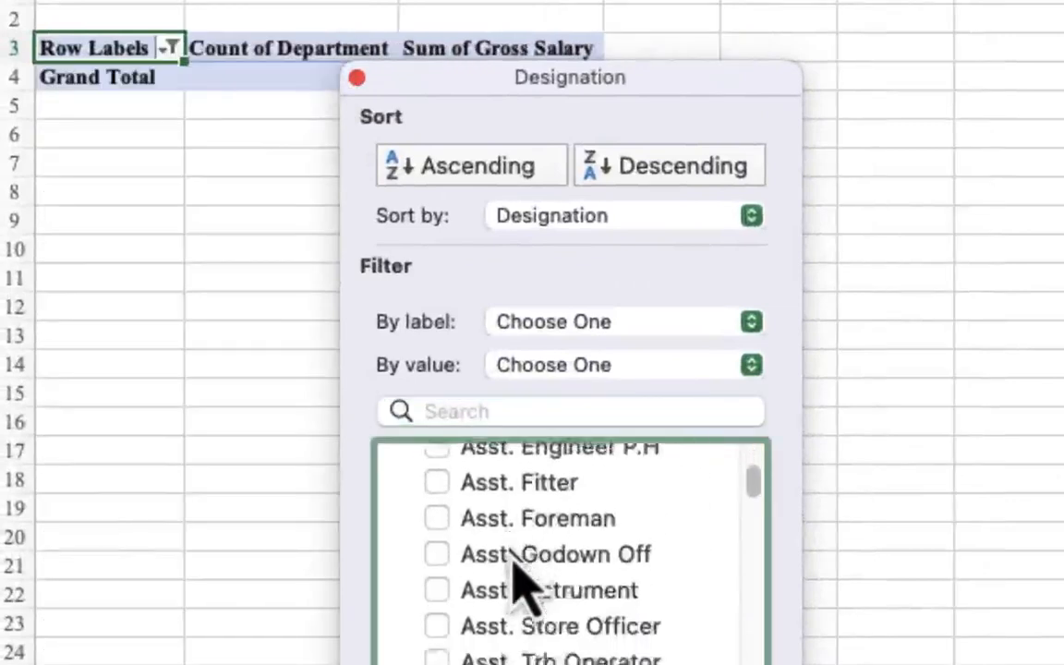
{"action": "scroll", "coordinate": [522, 579], "scroll_direction": "down", "scroll_amount": 2}
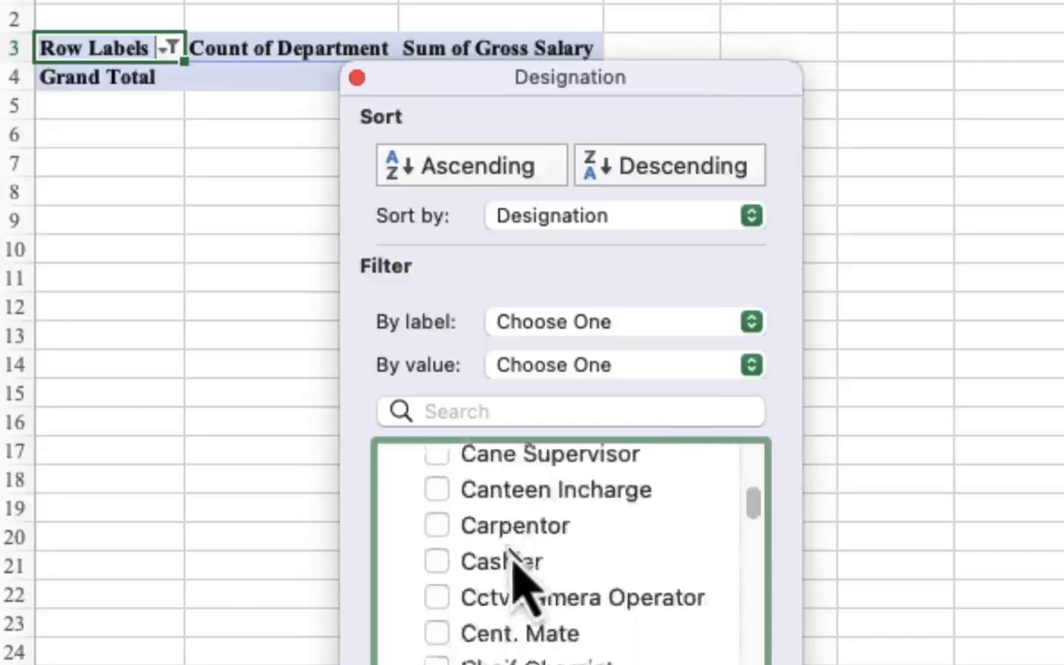
{"action": "scroll", "coordinate": [522, 580], "scroll_direction": "up", "scroll_amount": 2}
{"action": "scroll", "coordinate": [523, 582], "scroll_direction": "down", "scroll_amount": 6}
{"action": "scroll", "coordinate": [522, 580], "scroll_direction": "down", "scroll_amount": 1}
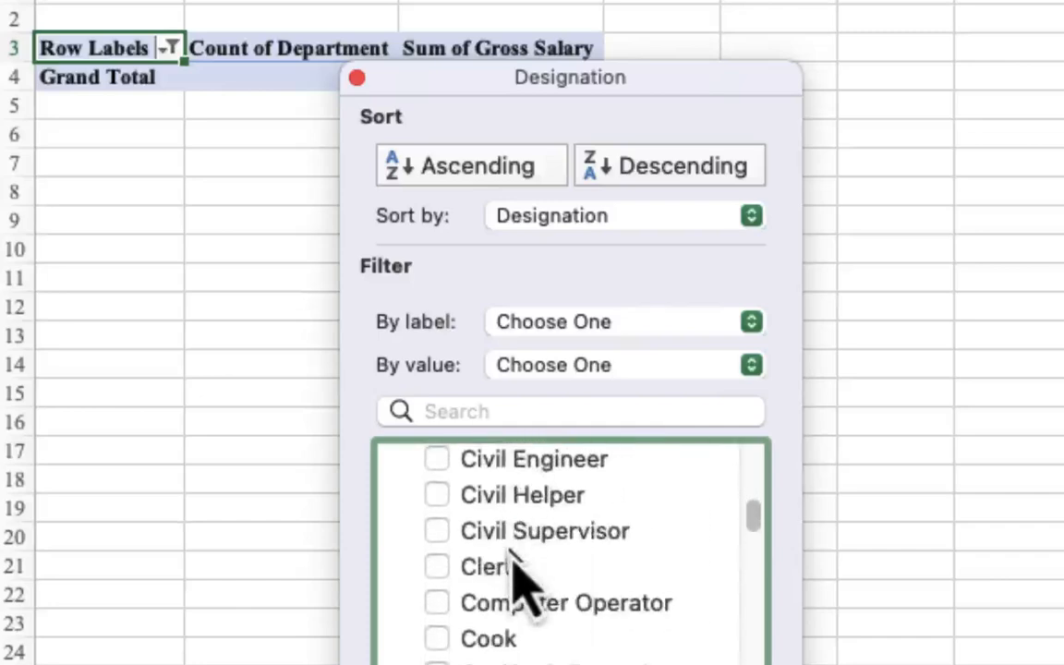
{"action": "scroll", "coordinate": [522, 580], "scroll_direction": "down", "scroll_amount": 7}
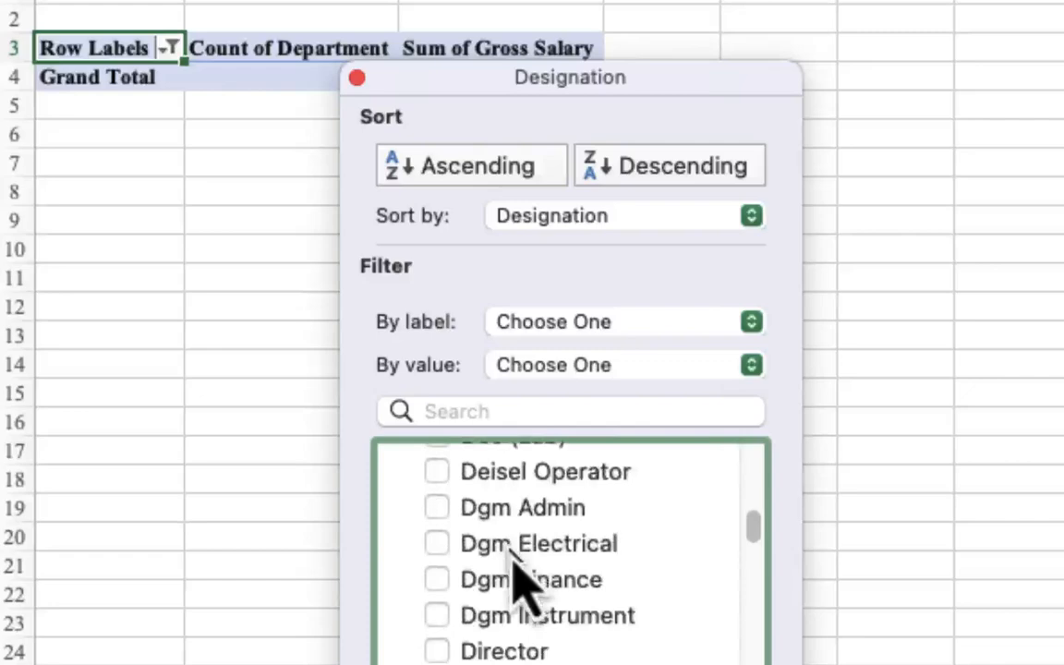
{"action": "scroll", "coordinate": [519, 577], "scroll_direction": "up", "scroll_amount": 5}
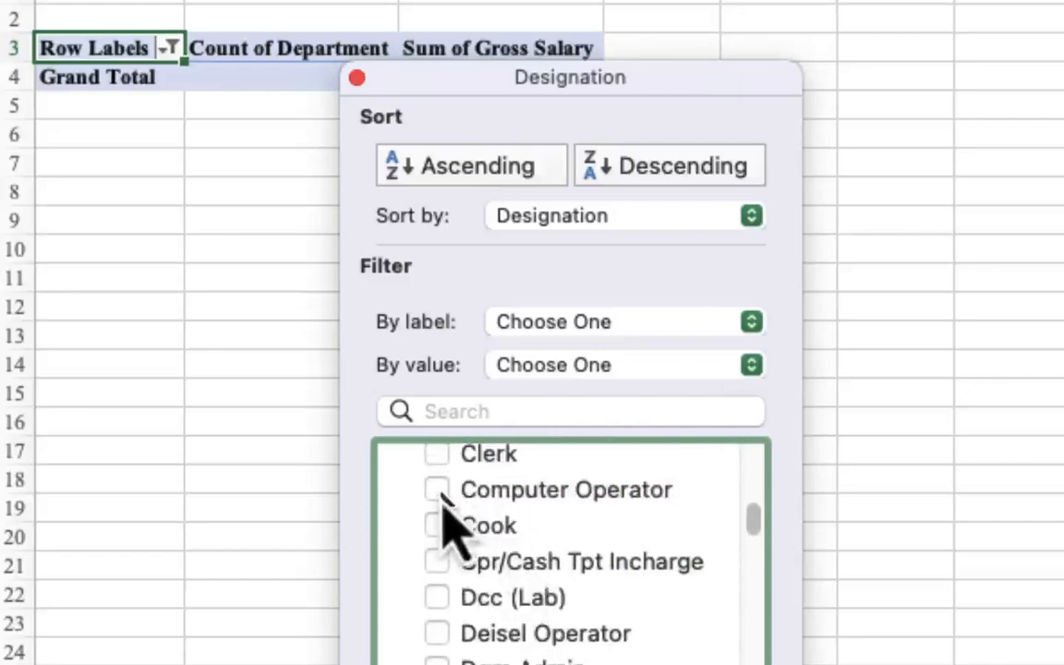
{"action": "left_click", "coordinate": [437, 491]}
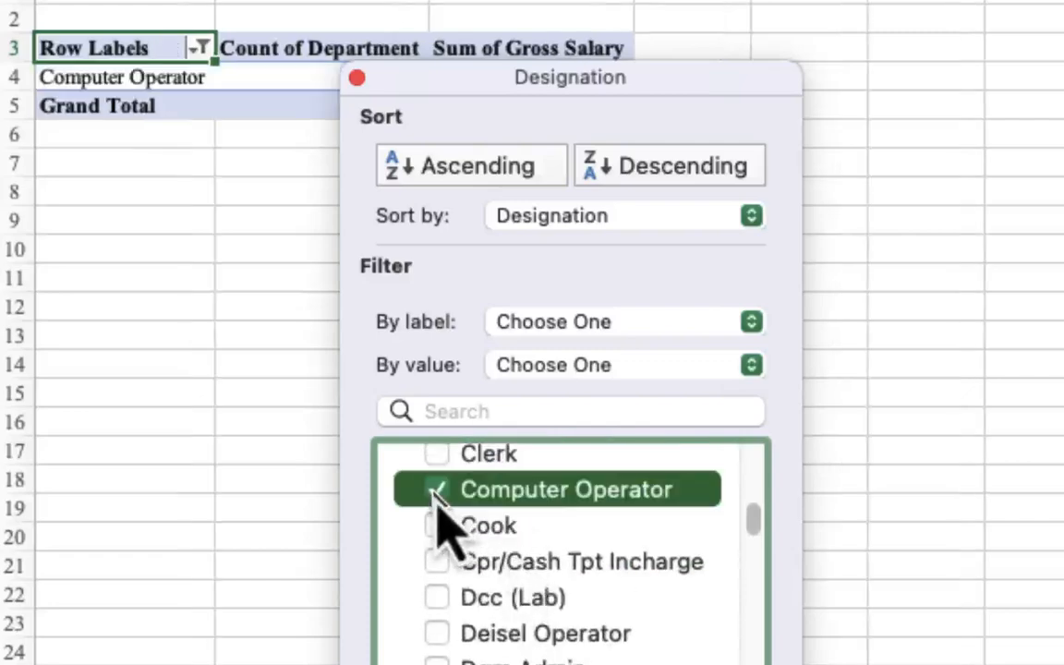
{"action": "left_click", "coordinate": [358, 78]}
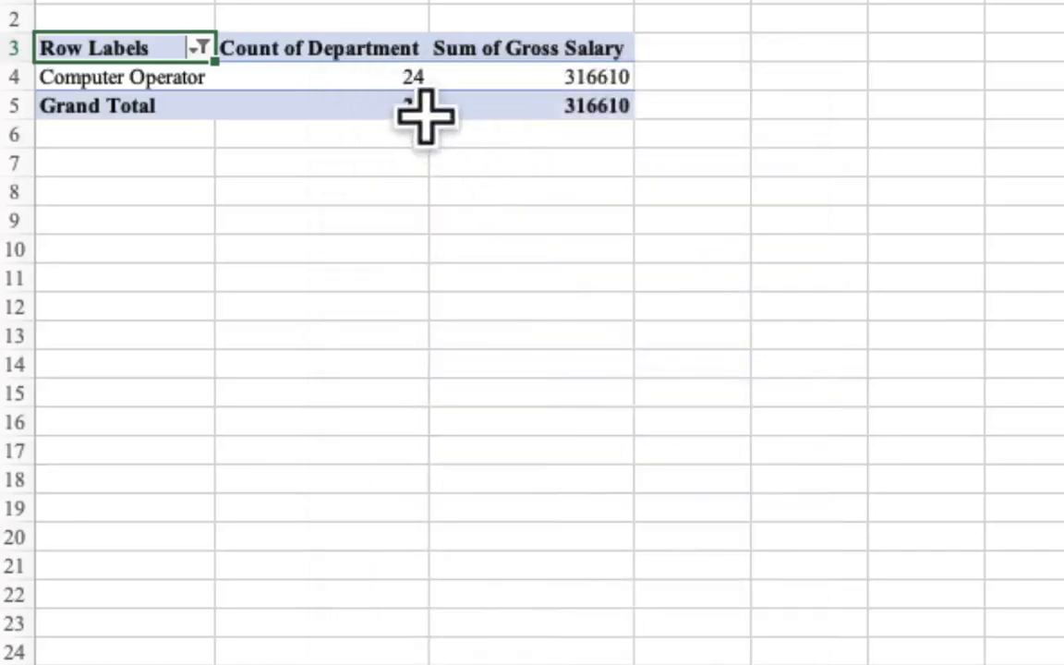
{"action": "left_click", "coordinate": [622, 103]}
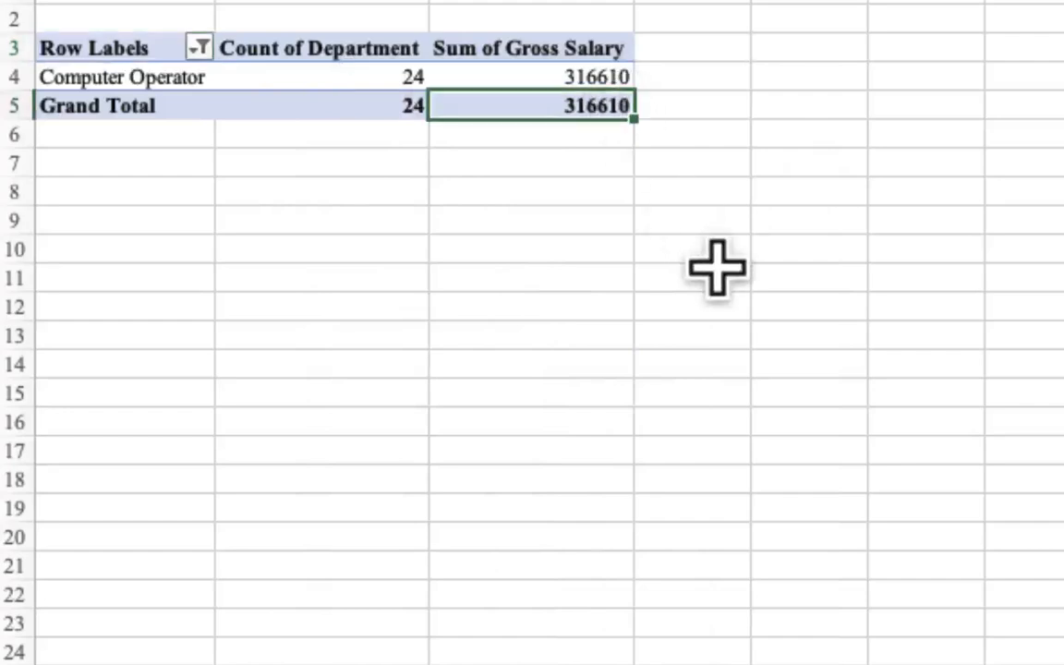
{"action": "left_click", "coordinate": [646, 228]}
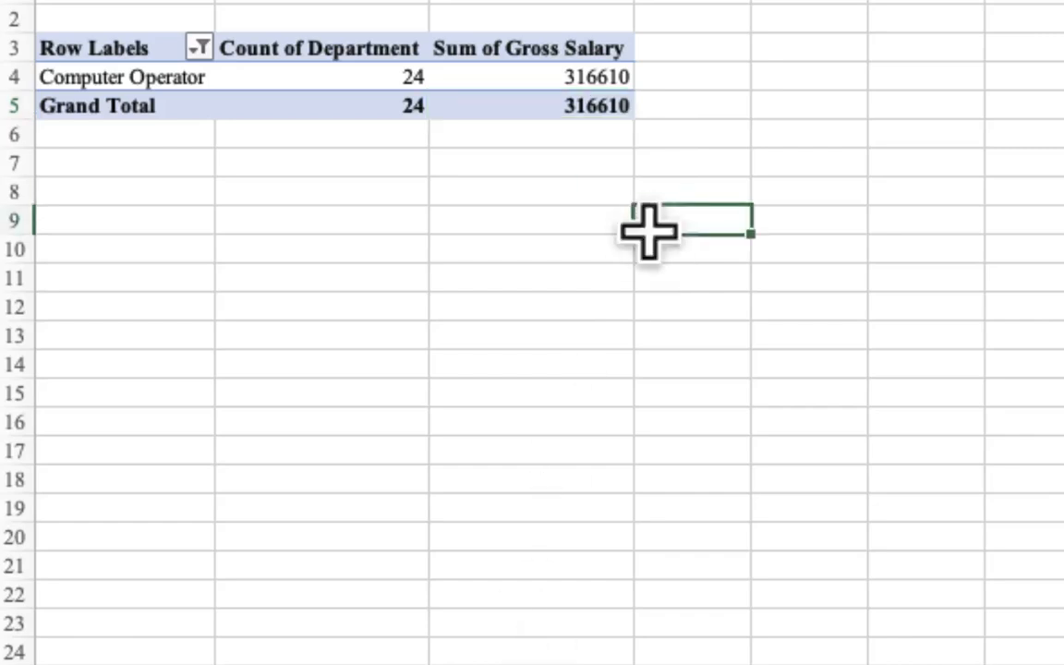
Summarise Gross Salary by Average in the pivot table and add Basic Salary to its values as a sum.
{"action": "left_click", "coordinate": [598, 50]}
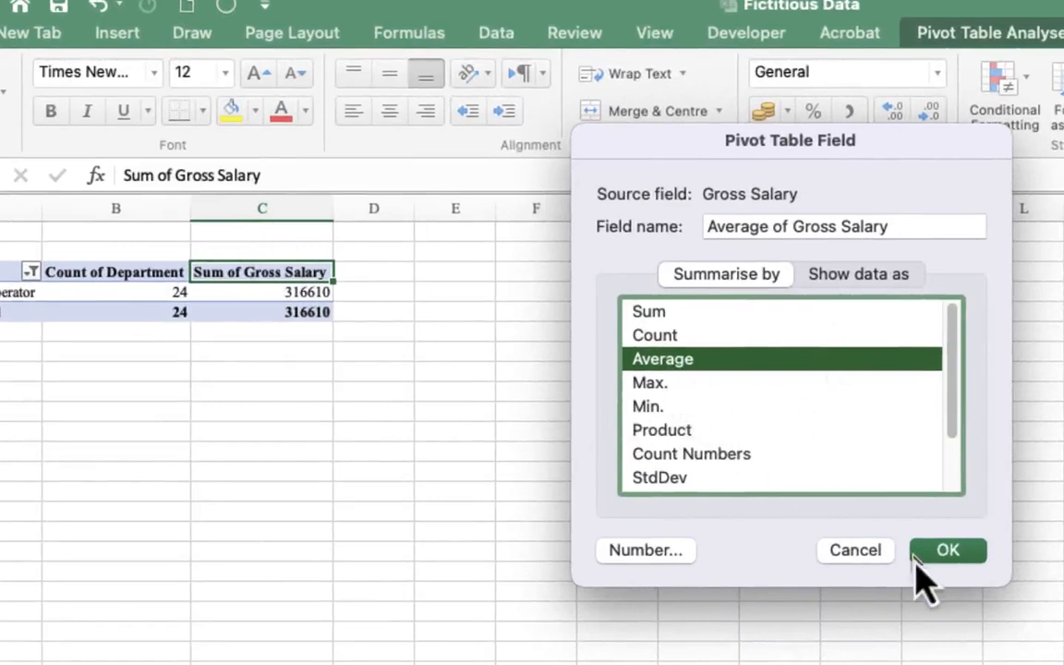
{"action": "left_click", "coordinate": [949, 552]}
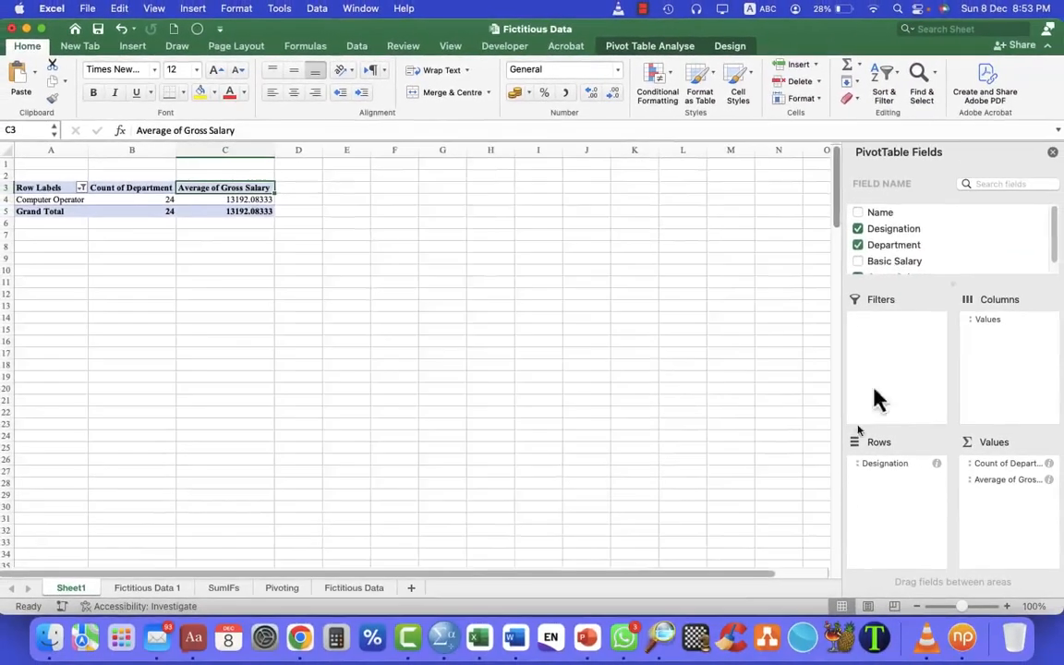
{"action": "left_click", "coordinate": [858, 250]}
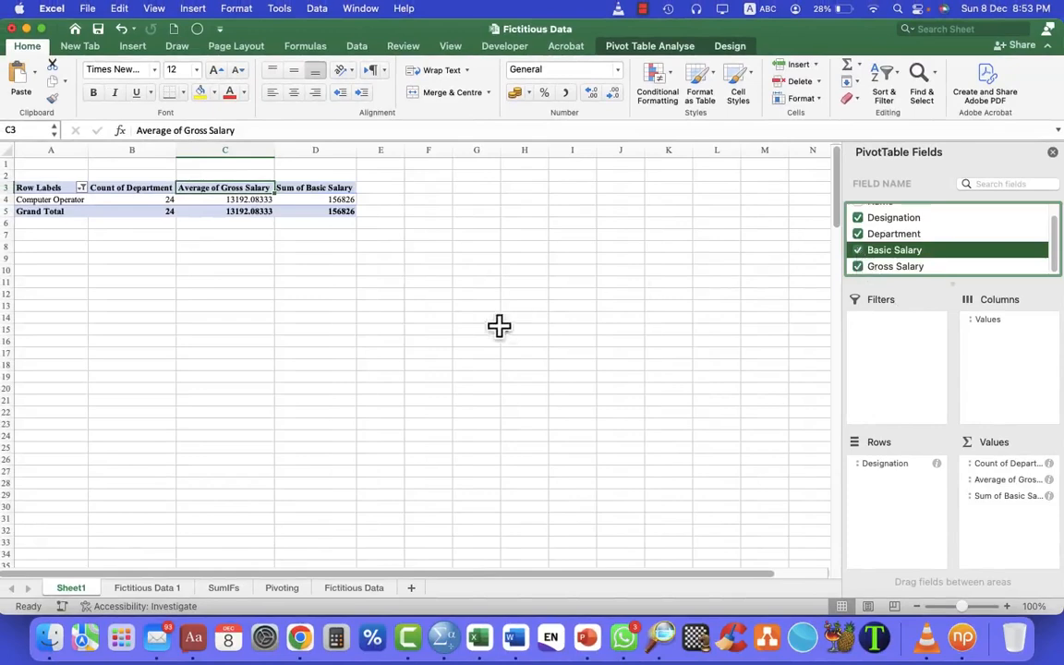
Review the pivot table's Average of Gross Salary and Sum of Basic Salary columns and the designation filter options.
{"action": "left_click", "coordinate": [327, 188]}
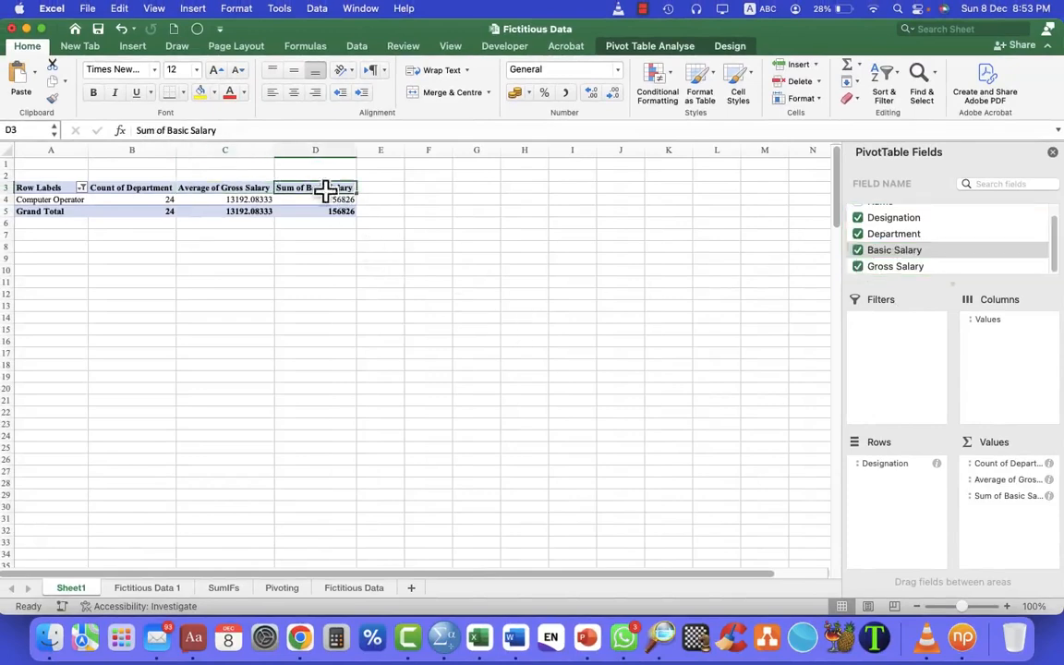
{"action": "left_click", "coordinate": [238, 187]}
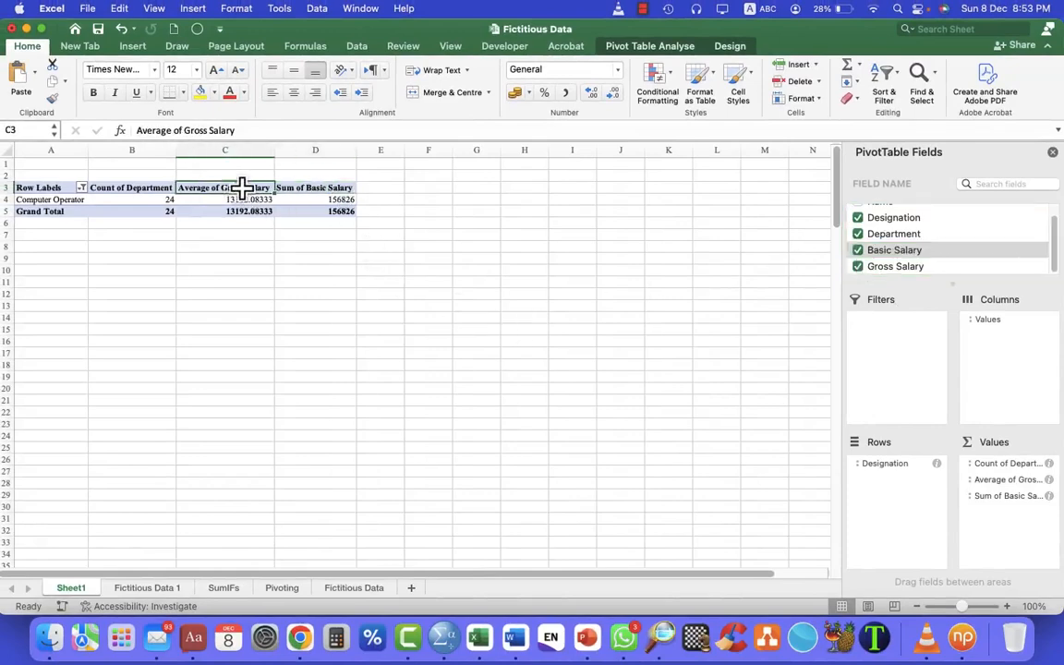
{"action": "left_click", "coordinate": [323, 185]}
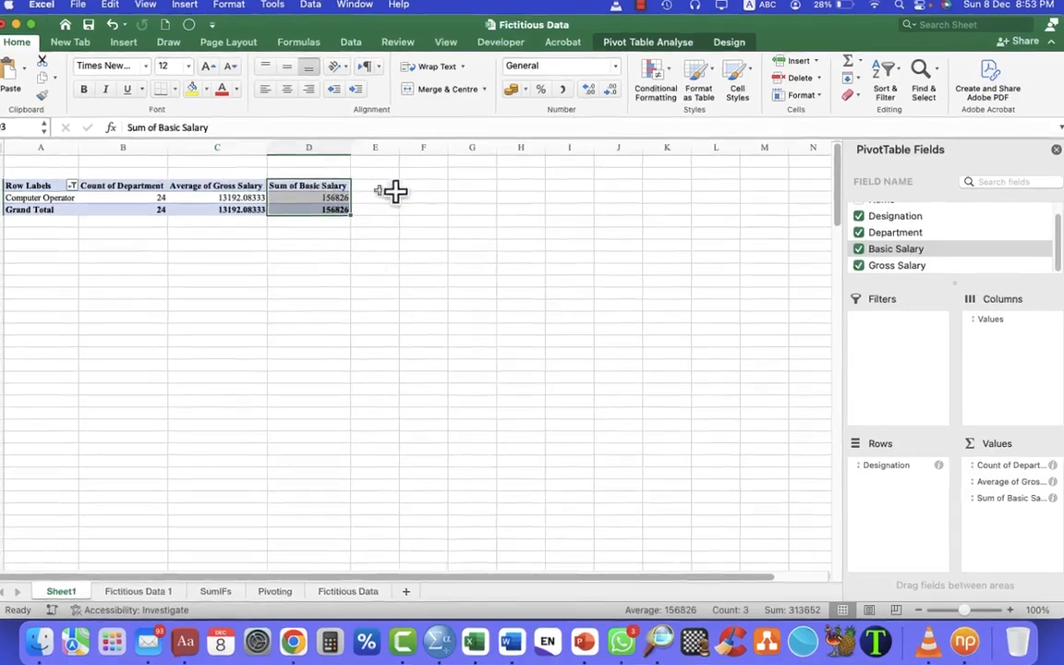
{"action": "left_click", "coordinate": [432, 198]}
{"action": "left_click", "coordinate": [336, 189]}
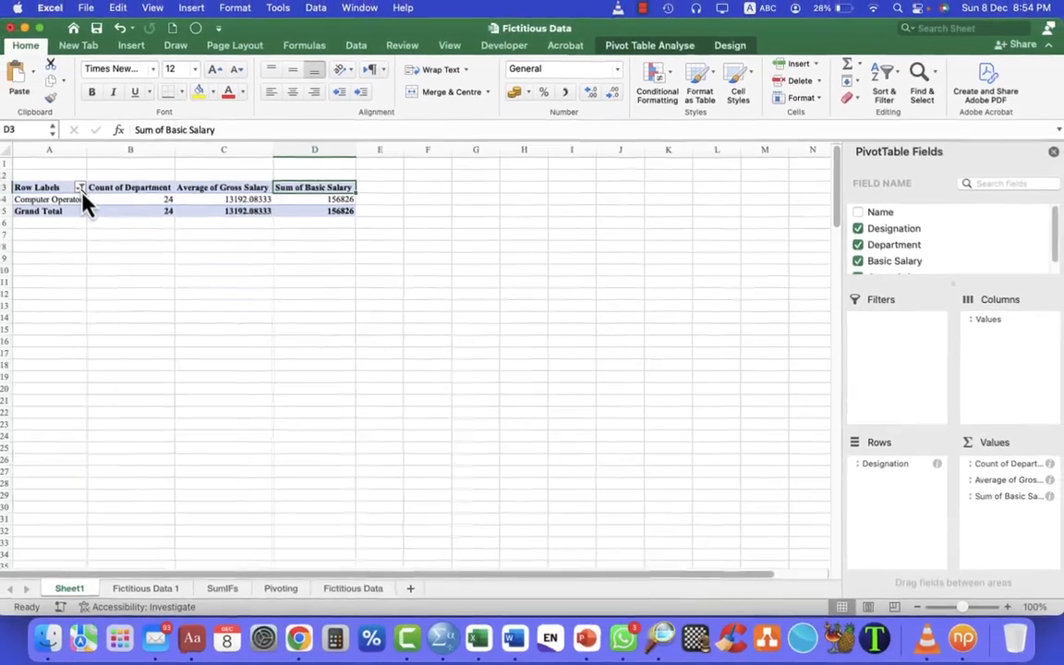
{"action": "left_click", "coordinate": [82, 187]}
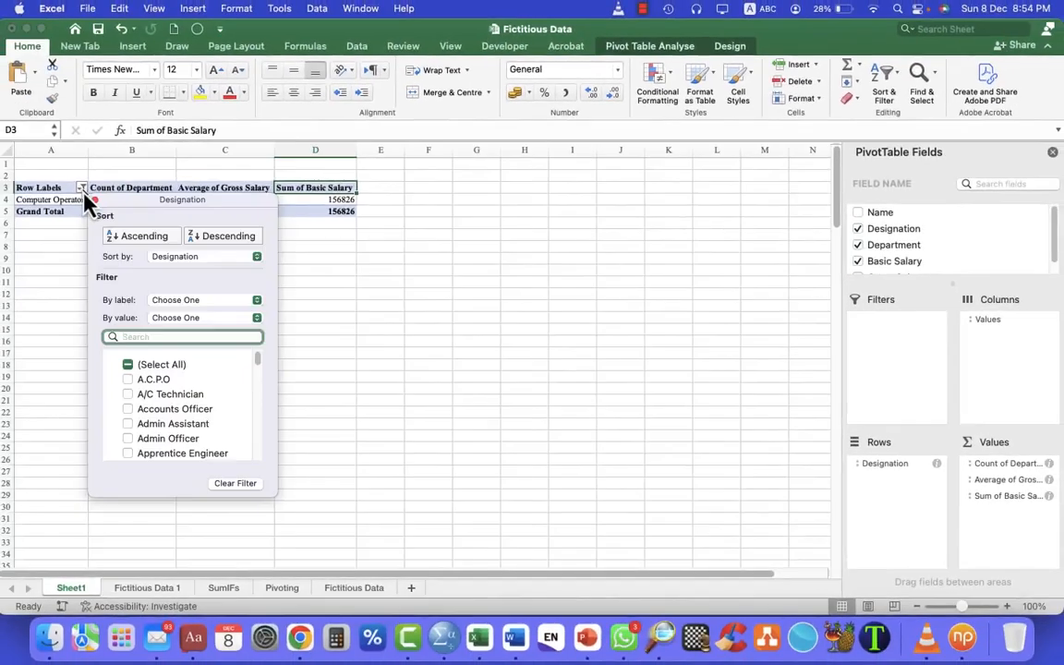
{"action": "left_click", "coordinate": [315, 341]}
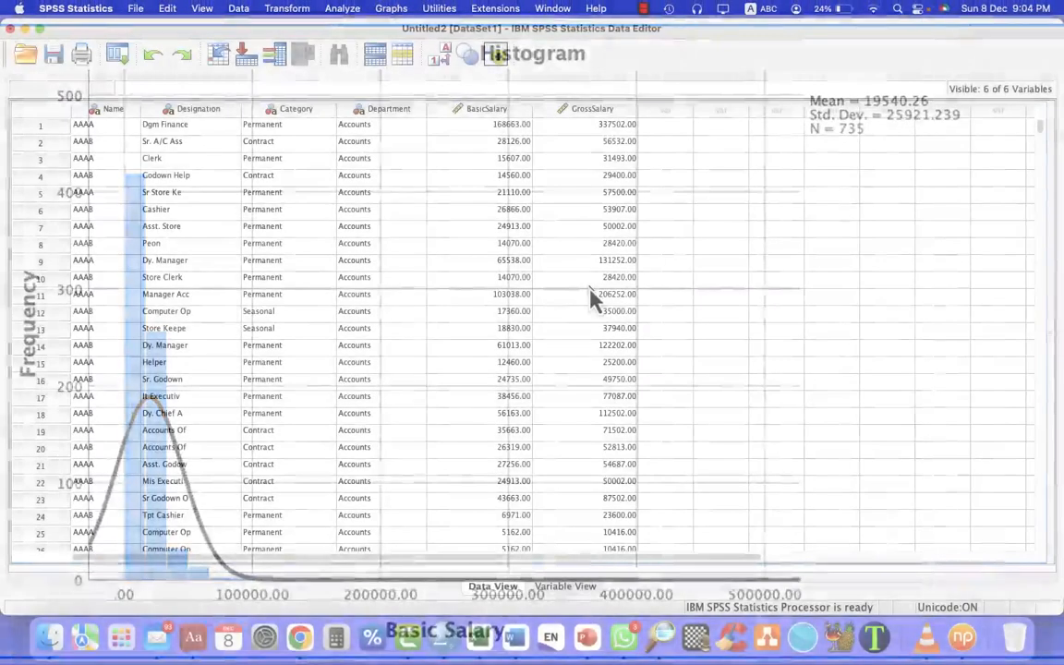
Switch to SPSS Statistics and look through the rows of the salary dataset in the Data Editor.
{"action": "left_click", "coordinate": [645, 9]}
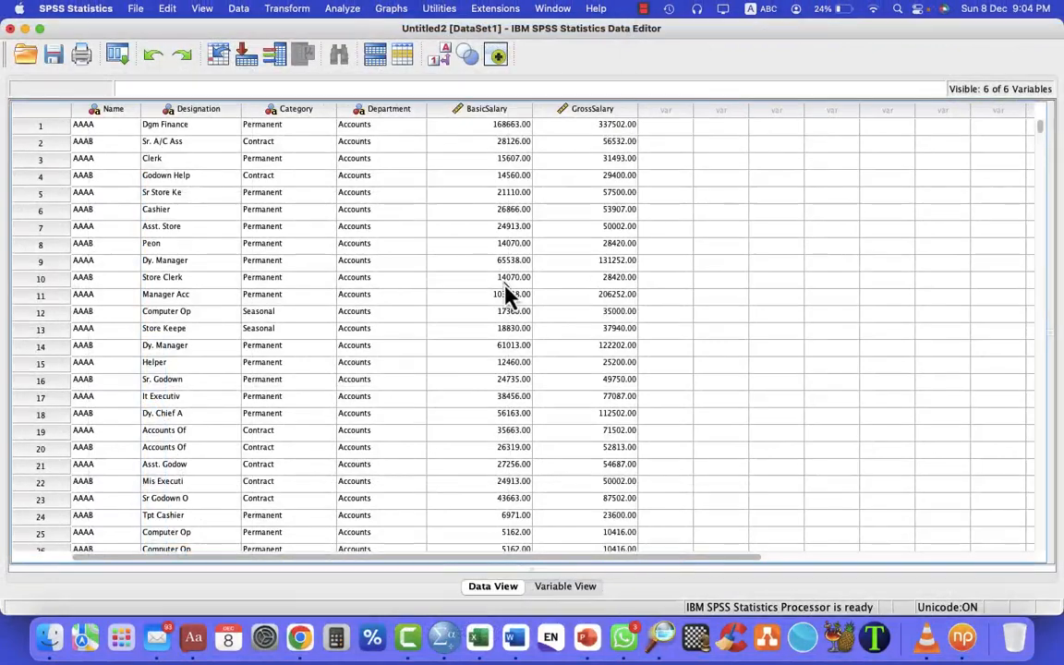
{"action": "scroll", "coordinate": [540, 297], "scroll_direction": "down", "scroll_amount": 10}
{"action": "scroll", "coordinate": [536, 294], "scroll_direction": "up", "scroll_amount": 10}
{"action": "scroll", "coordinate": [413, 266], "scroll_direction": "down", "scroll_amount": 5}
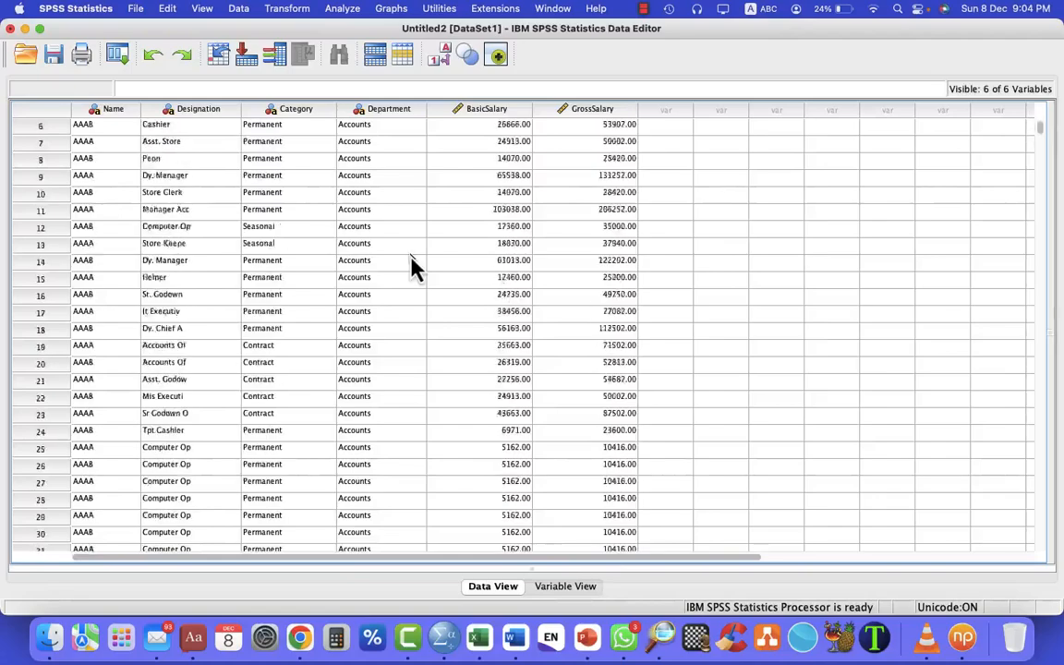
{"action": "scroll", "coordinate": [413, 266], "scroll_direction": "up", "scroll_amount": 5}
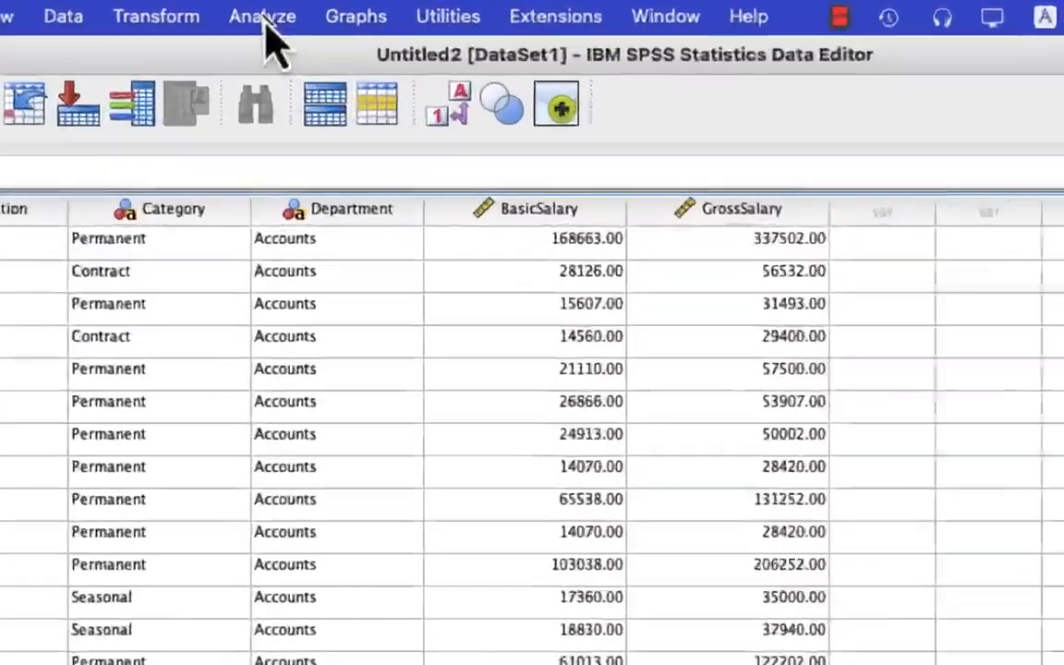
Start an OLAP Cubes report with Basic Salary and Gross Salary as the summary variables.
{"action": "left_click", "coordinate": [342, 9]}
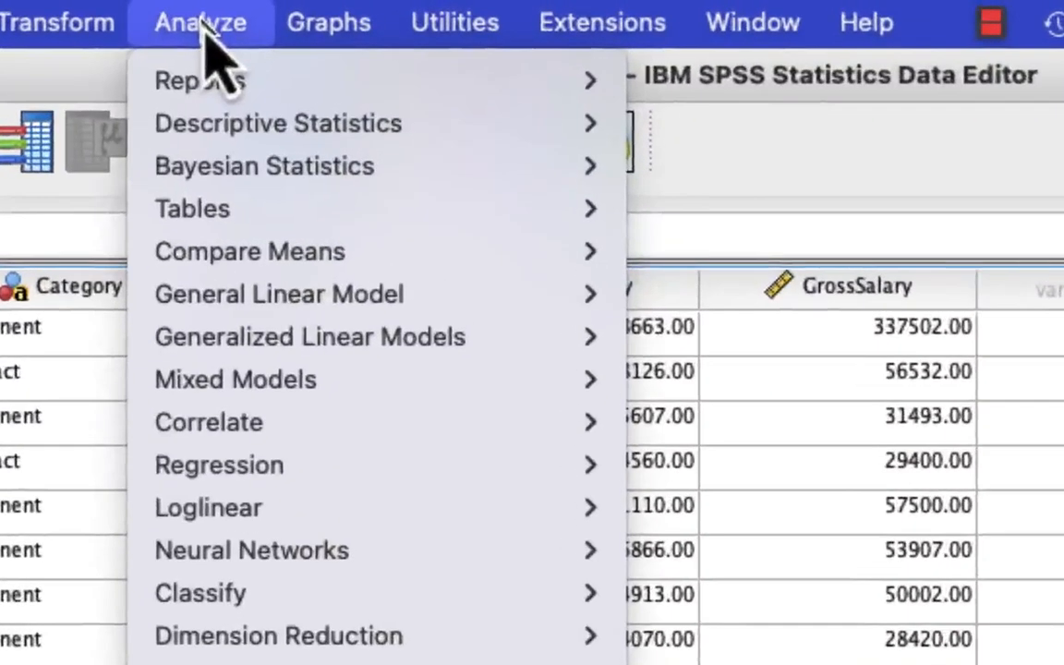
{"action": "mouse_move", "coordinate": [220, 69]}
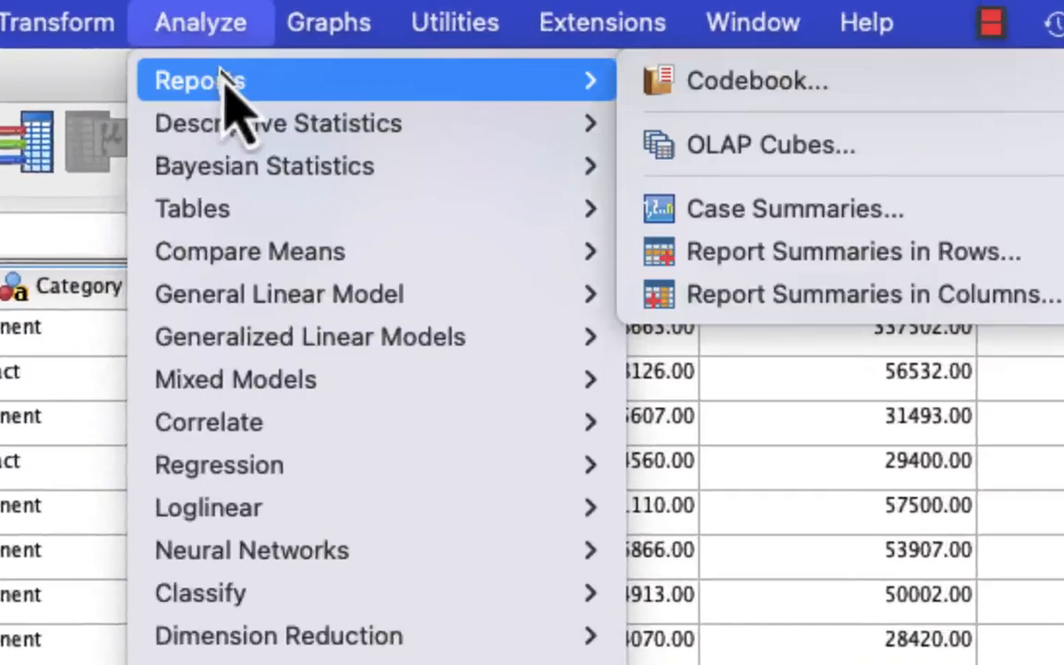
{"action": "left_click", "coordinate": [821, 157]}
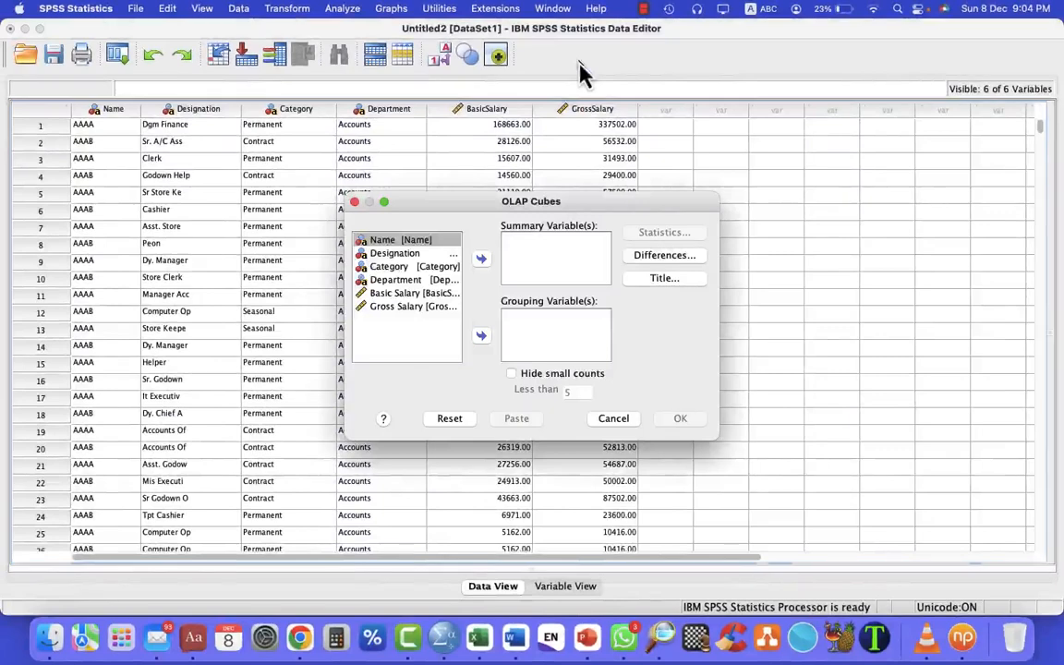
{"action": "left_click", "coordinate": [425, 294]}
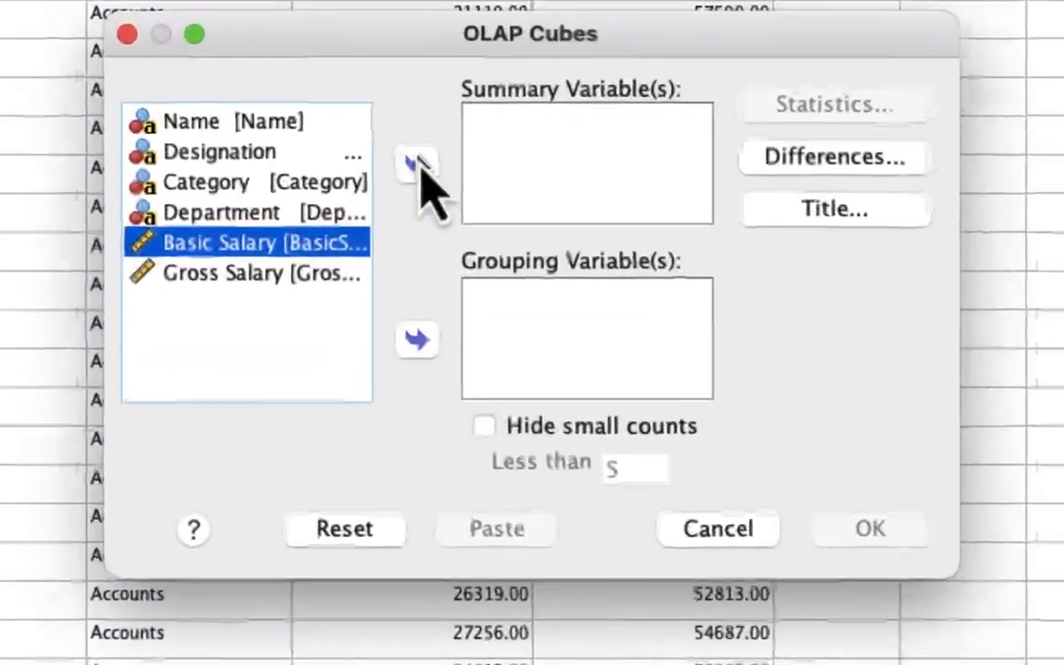
{"action": "left_click", "coordinate": [481, 259]}
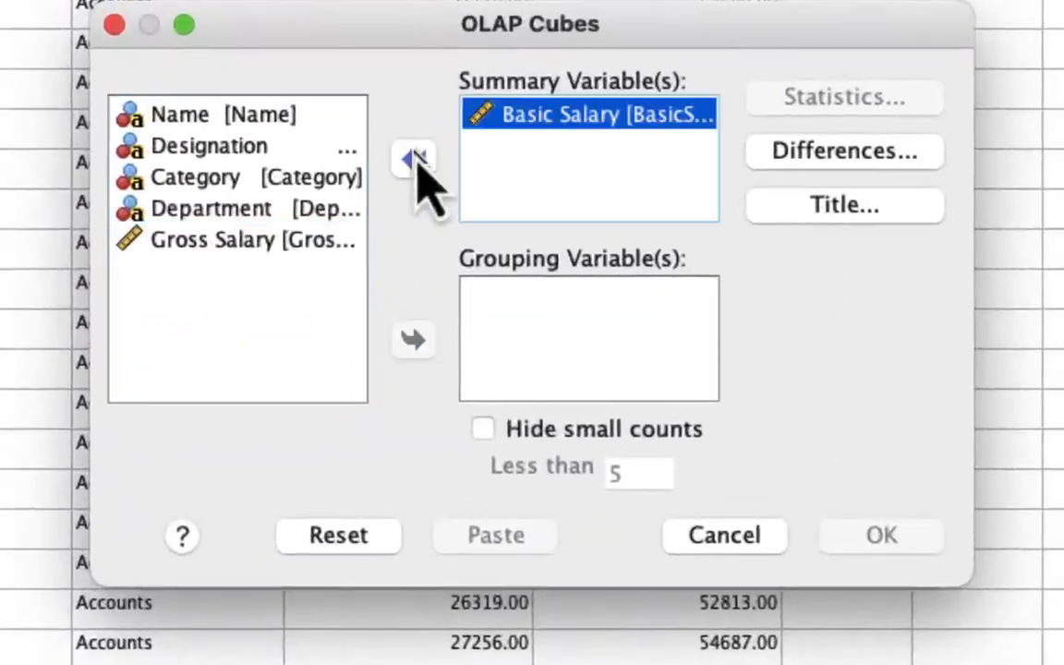
{"action": "left_click", "coordinate": [289, 242]}
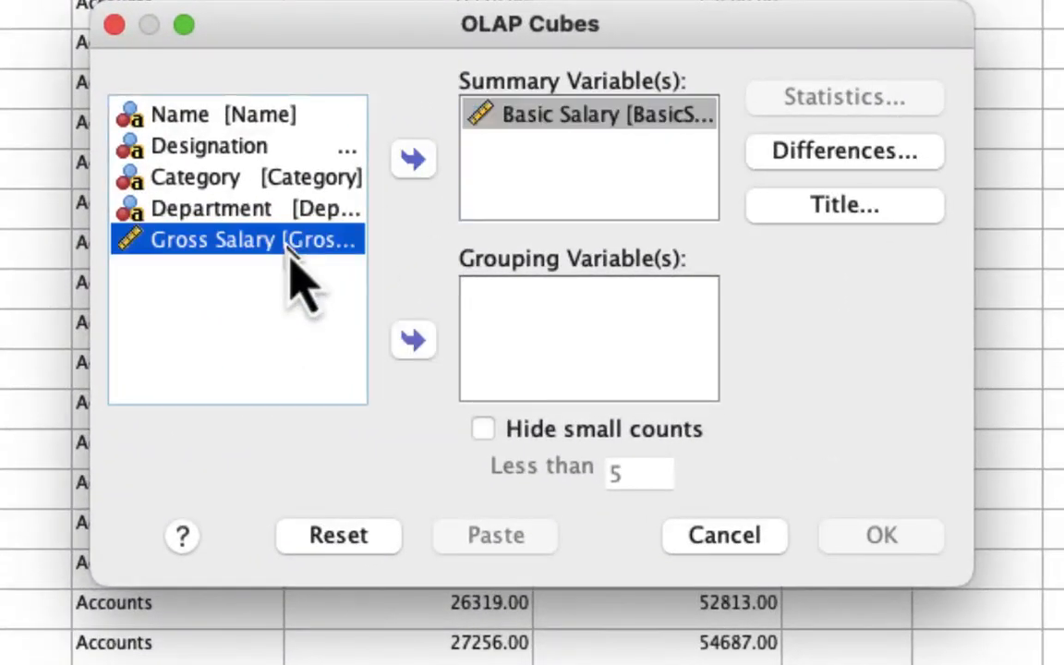
{"action": "left_click", "coordinate": [415, 164]}
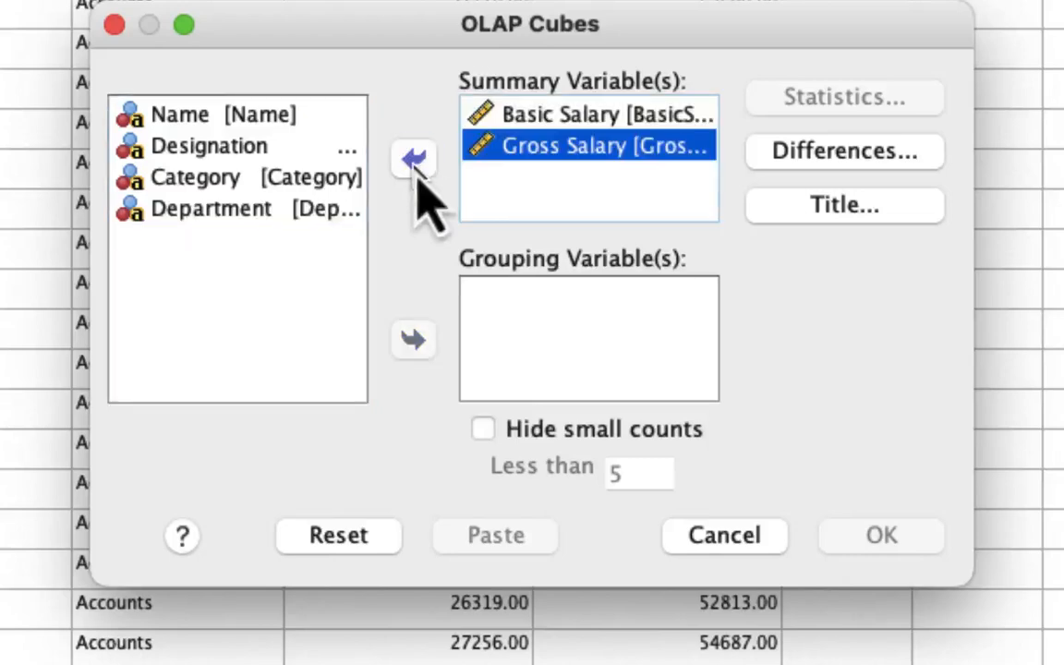
Add Designation, Category and Department as the grouping variables of the OLAP cube.
{"action": "left_click", "coordinate": [232, 150]}
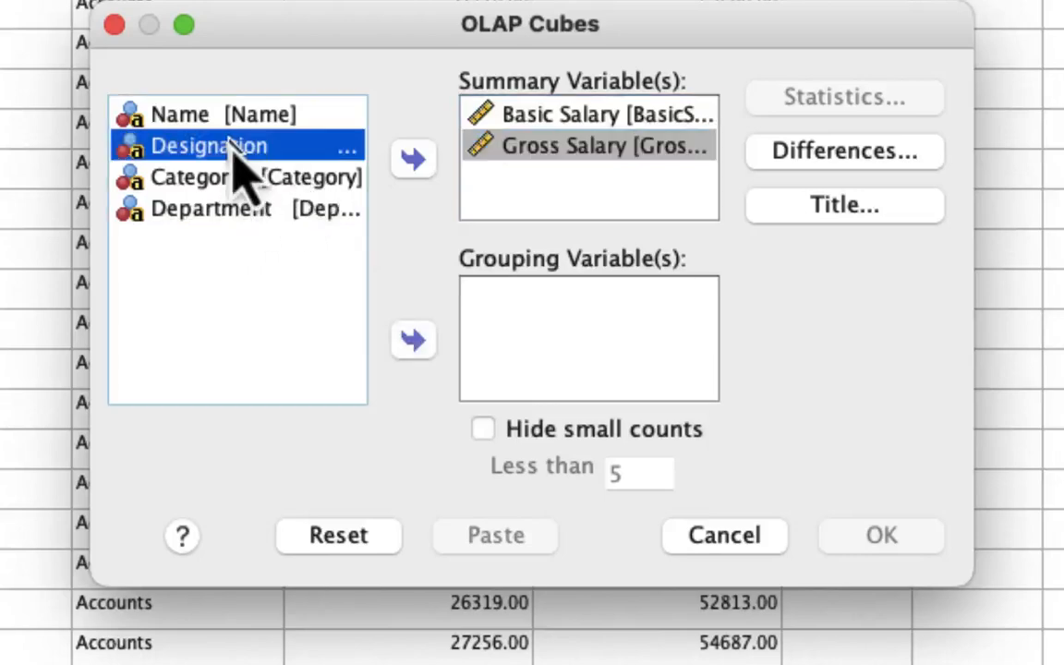
{"action": "left_click", "coordinate": [411, 347]}
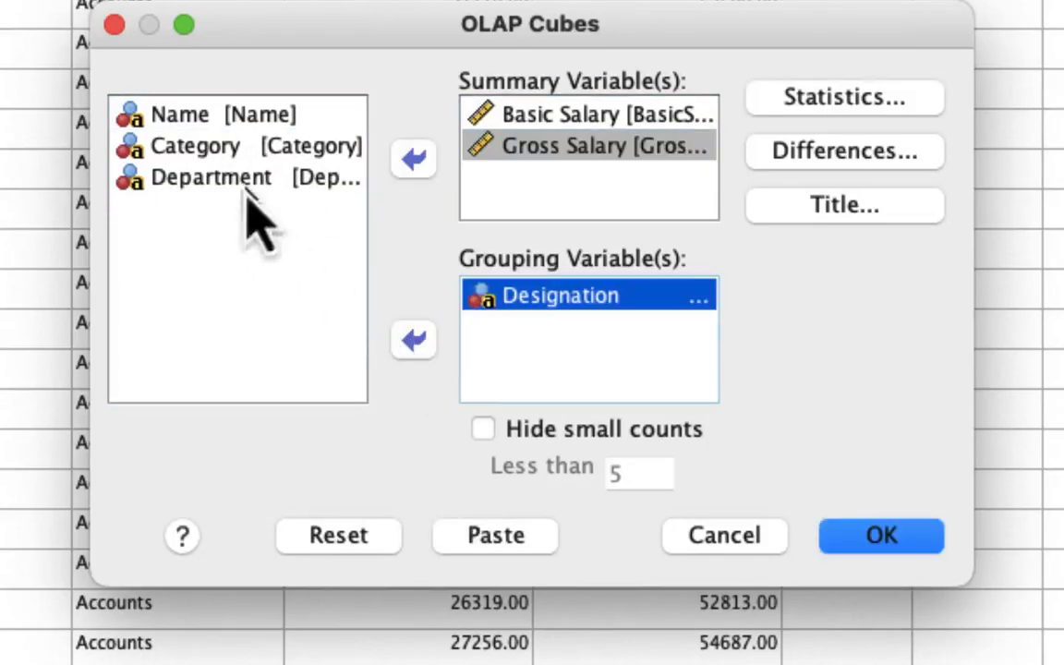
{"action": "left_click", "coordinate": [226, 149]}
{"action": "left_click", "coordinate": [415, 342]}
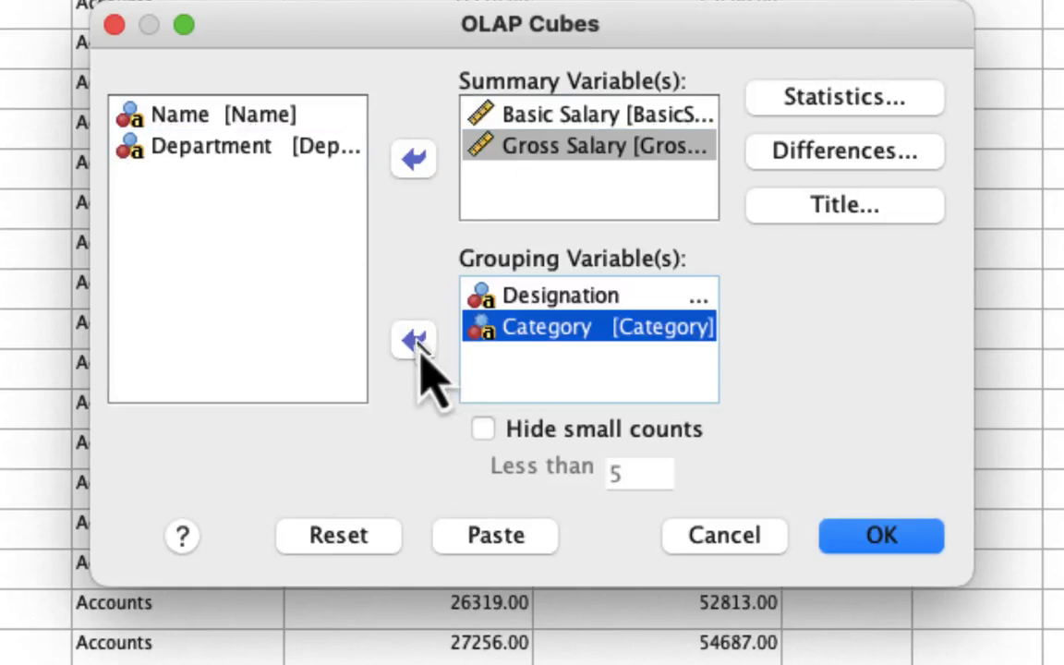
{"action": "left_click", "coordinate": [258, 151]}
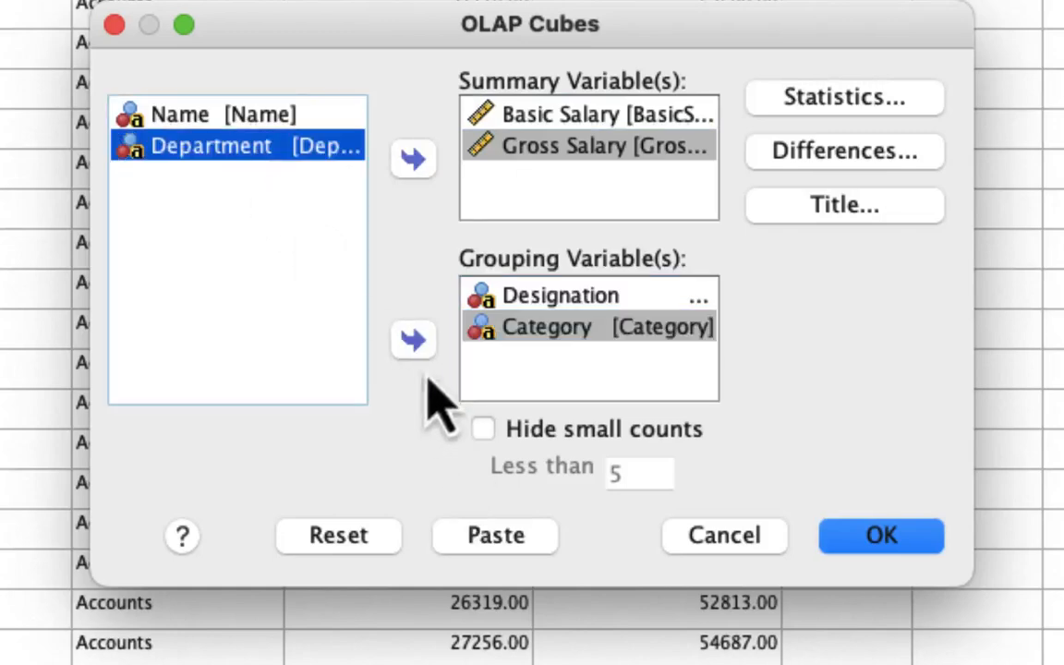
{"action": "left_click", "coordinate": [414, 338]}
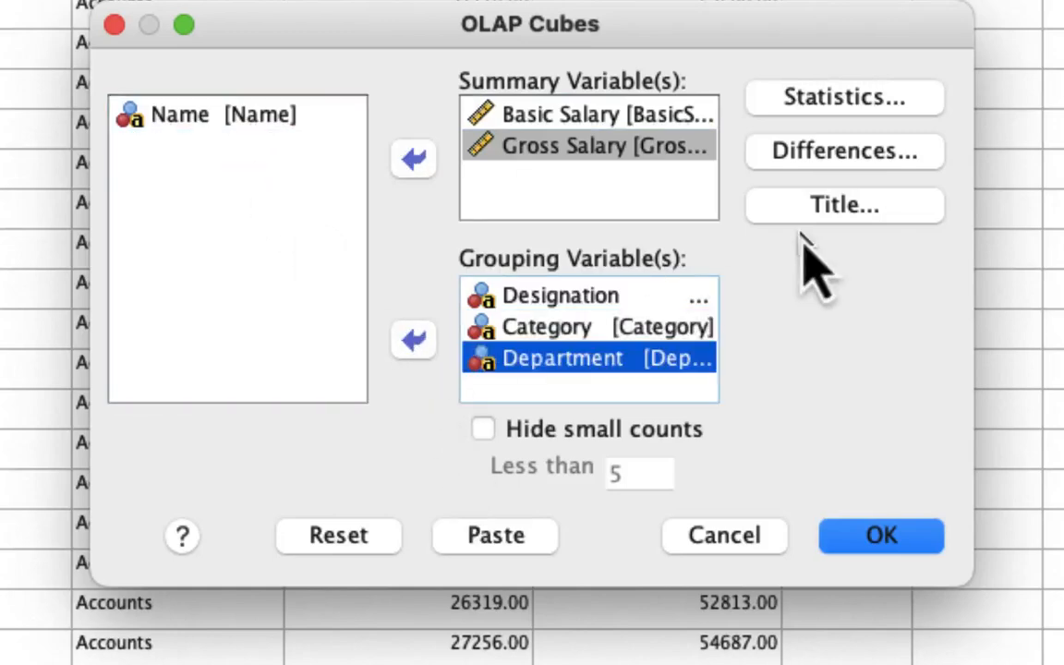
Add Minimum, Maximum and Range to the OLAP cube's cell statistics.
{"action": "left_click", "coordinate": [866, 106]}
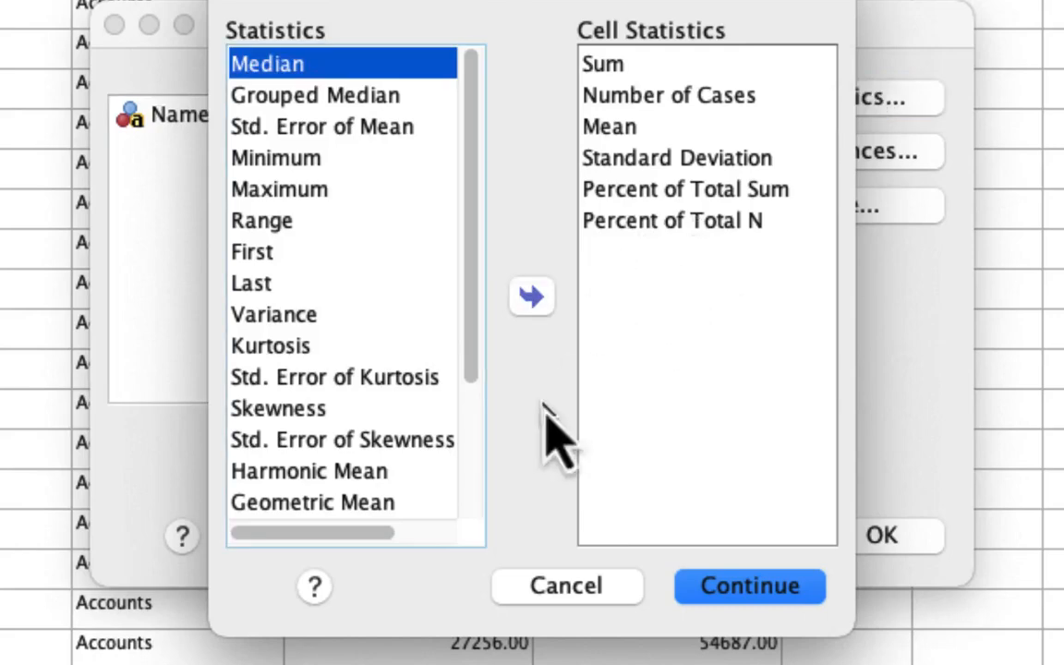
{"action": "left_click", "coordinate": [280, 162]}
{"action": "left_click", "coordinate": [526, 297]}
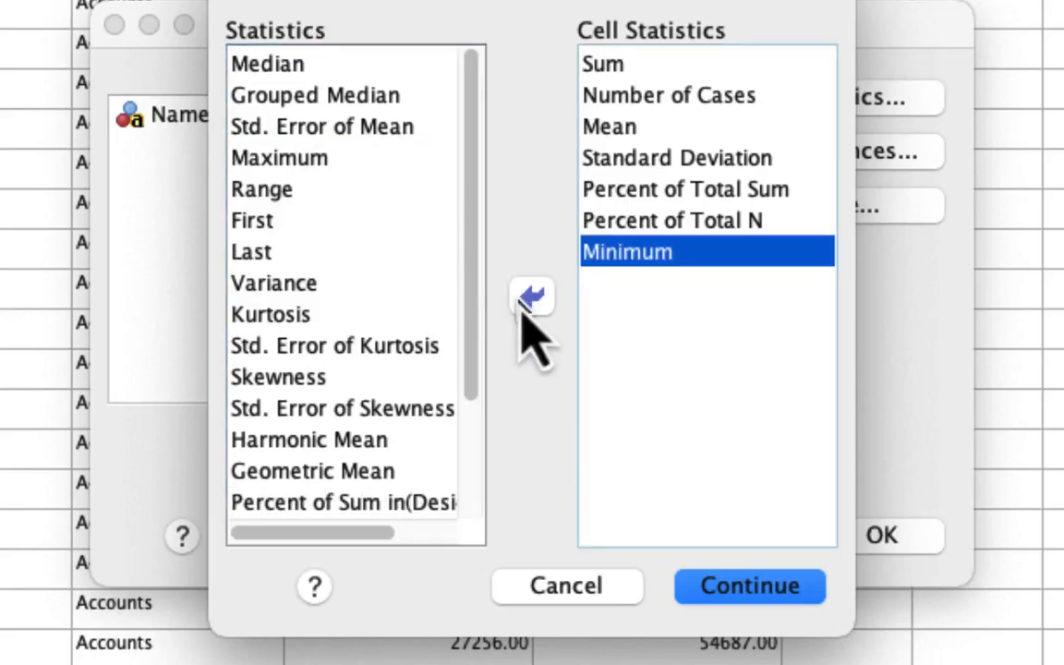
{"action": "left_click", "coordinate": [337, 159]}
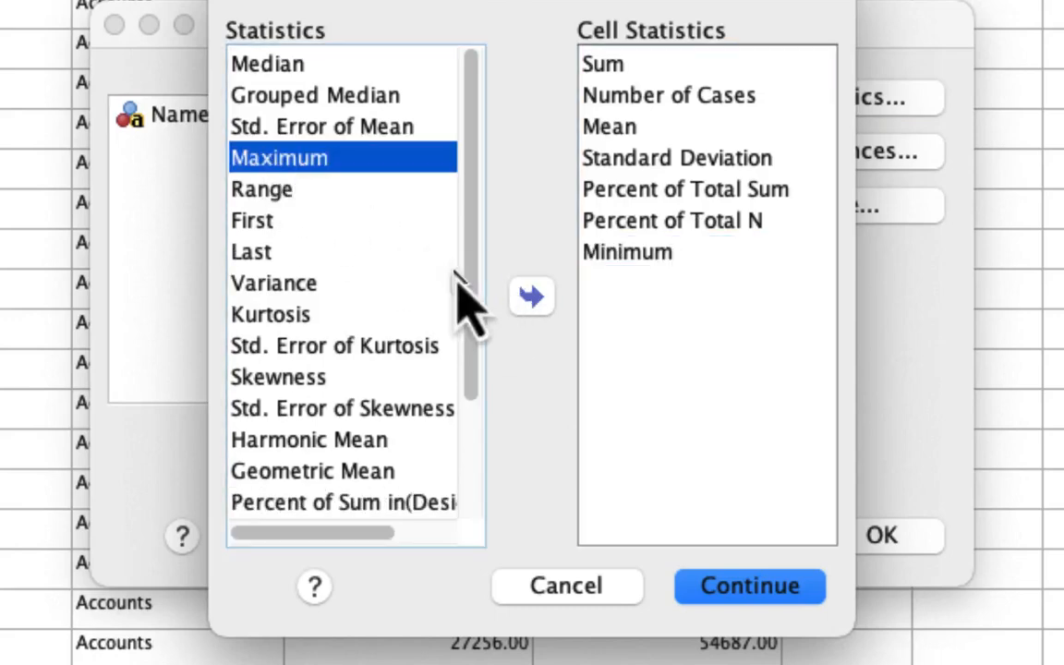
{"action": "left_click", "coordinate": [531, 297]}
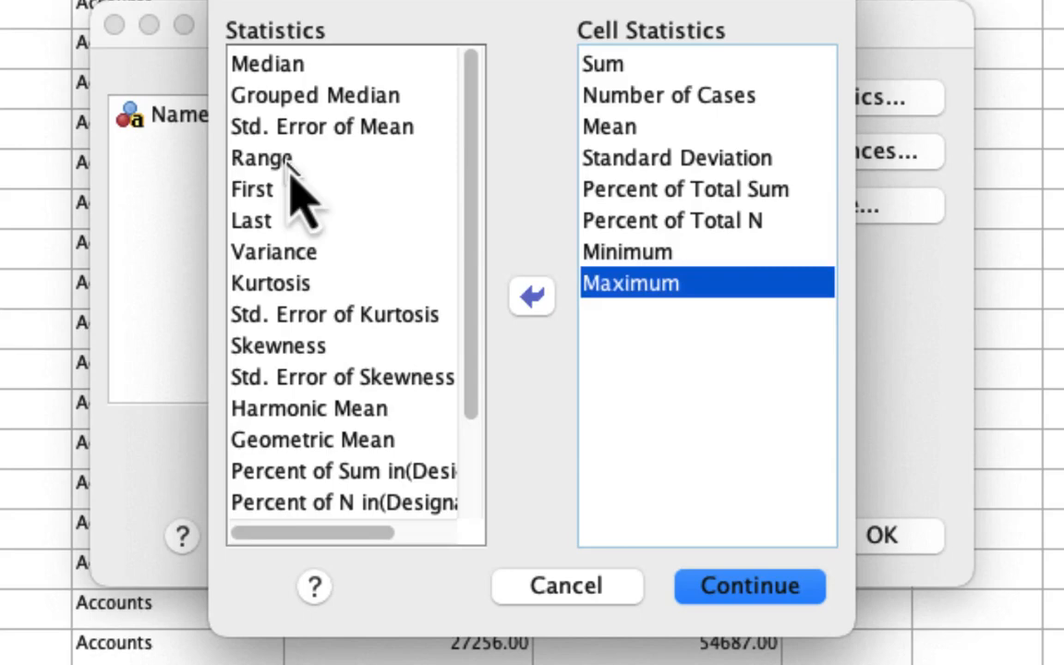
{"action": "left_click", "coordinate": [268, 155]}
{"action": "left_click", "coordinate": [531, 297]}
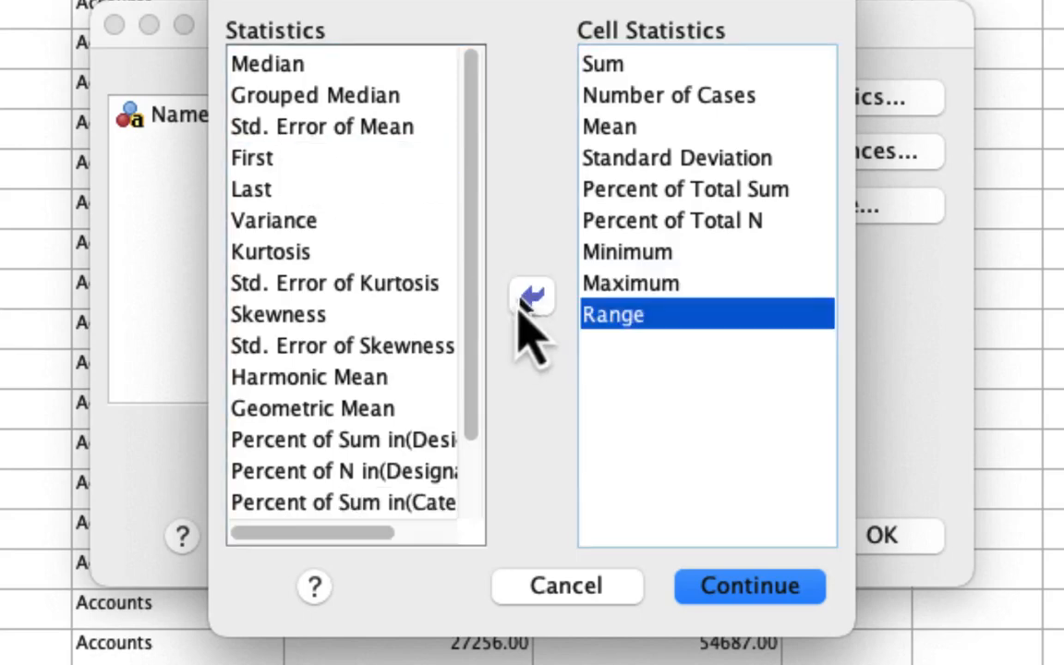
Add the Percent of Sum in (Designation) statistic to the OLAP cube's cell statistics.
{"action": "scroll", "coordinate": [471, 309], "scroll_direction": "down", "scroll_amount": 3}
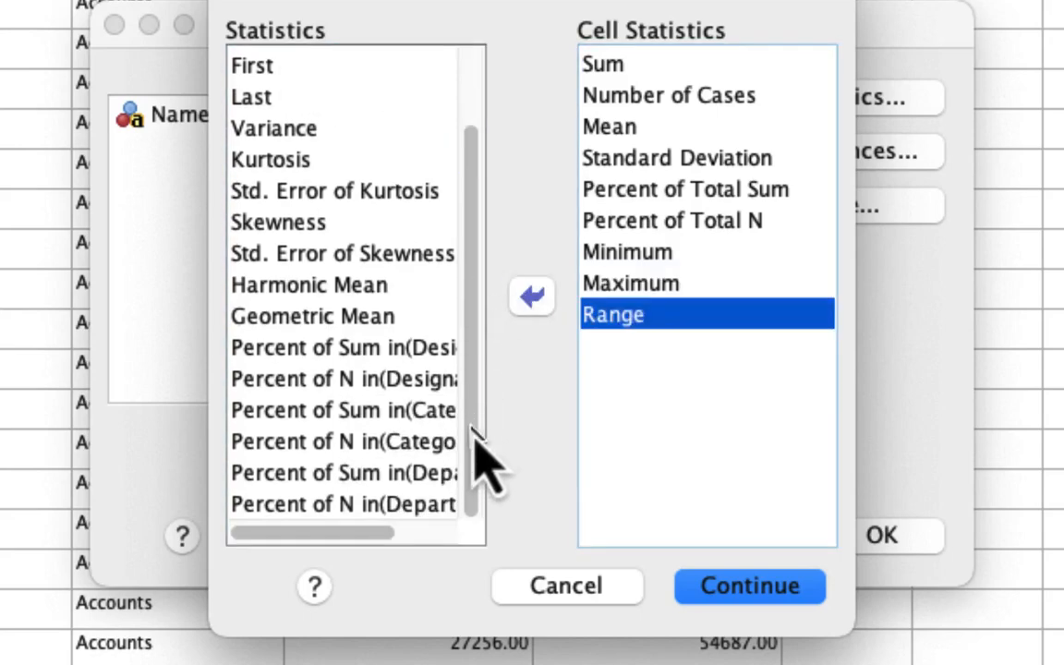
{"action": "left_click", "coordinate": [419, 357]}
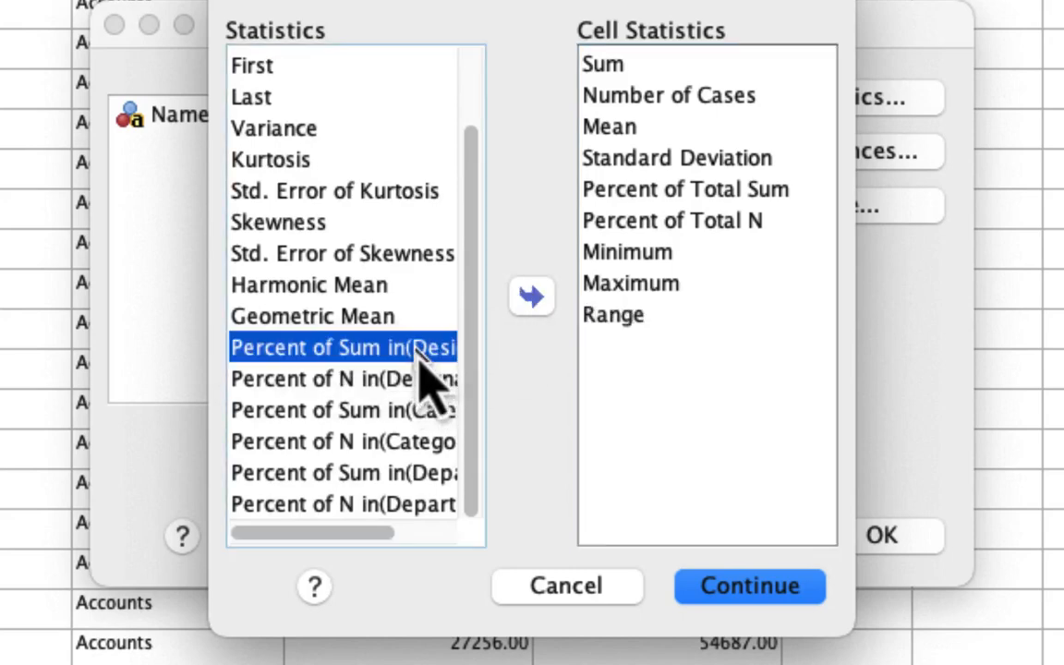
{"action": "left_click", "coordinate": [526, 305]}
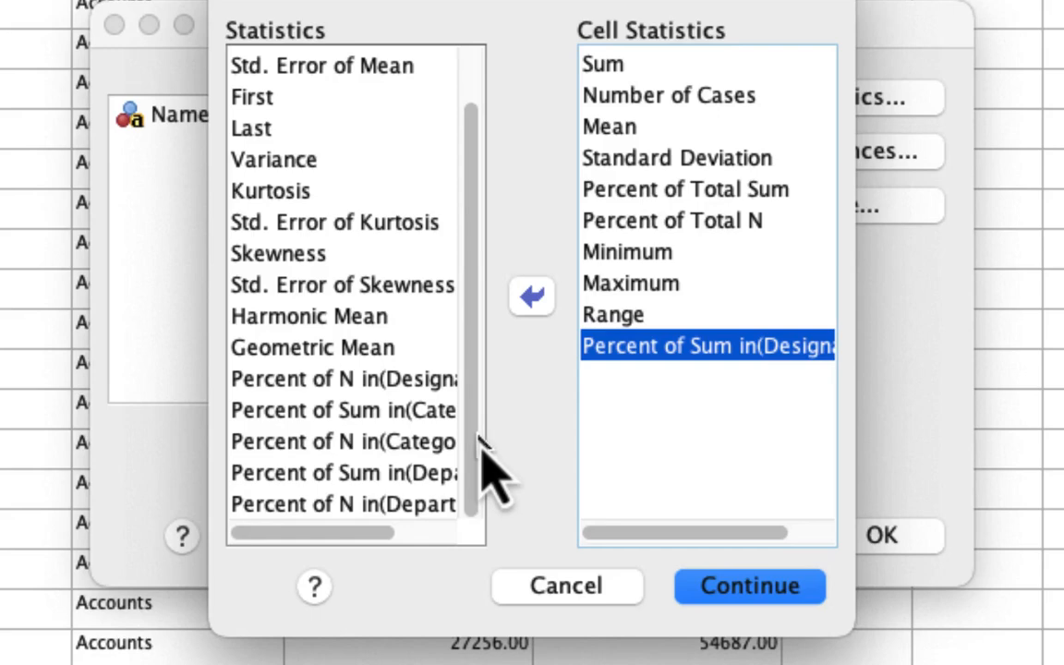
Try to add the Percent of Sum in (Category) statistic to the cell statistics as well.
{"action": "left_click", "coordinate": [434, 417]}
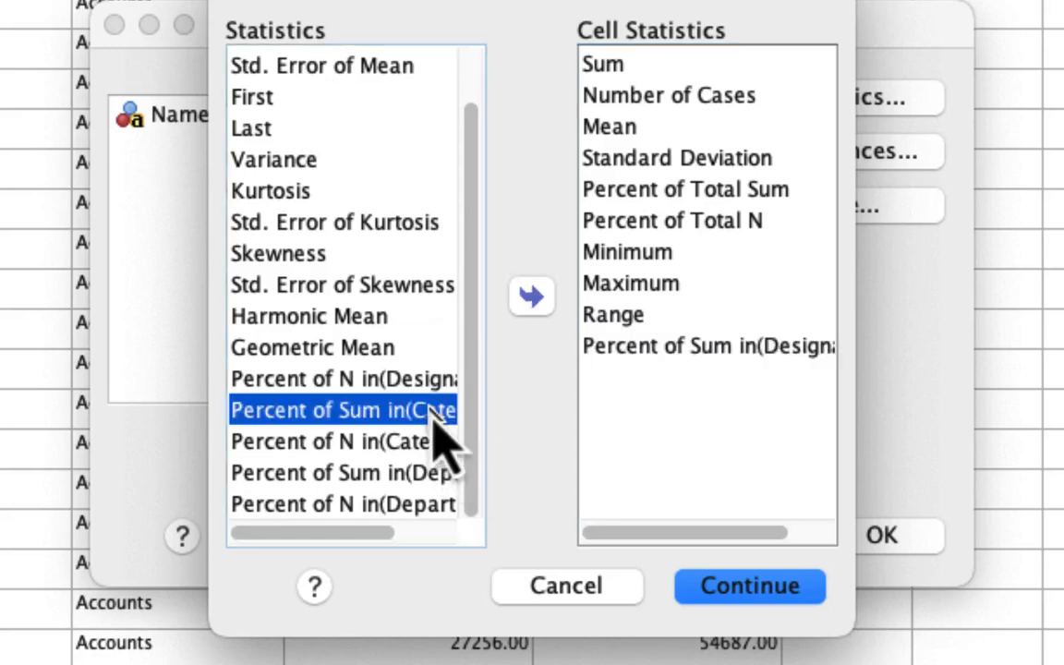
{"action": "left_click", "coordinate": [532, 297]}
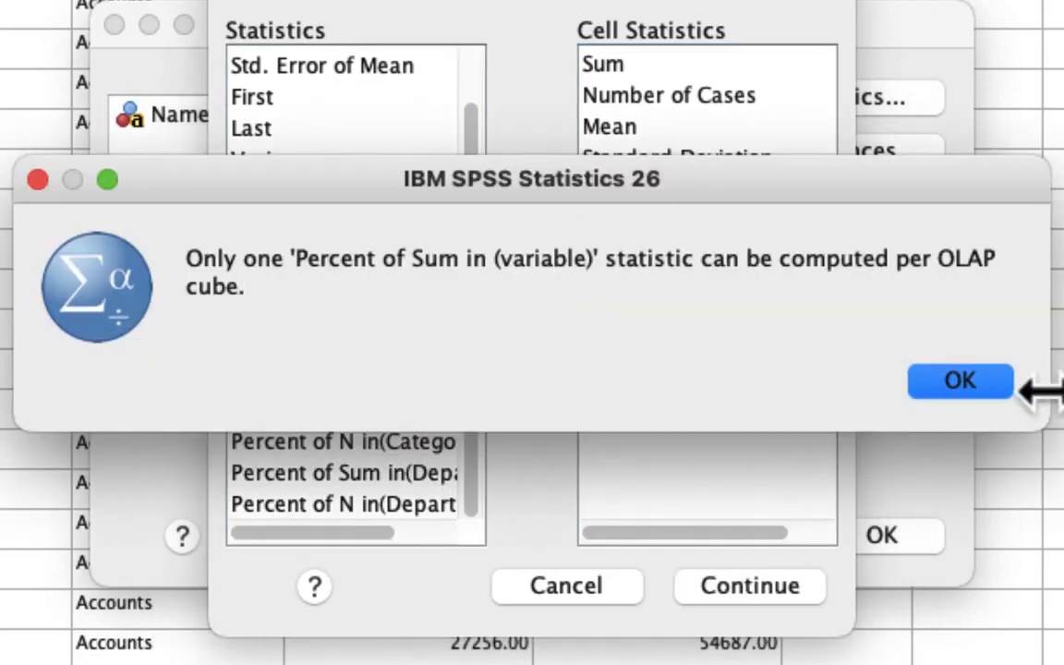
{"action": "left_click", "coordinate": [973, 392]}
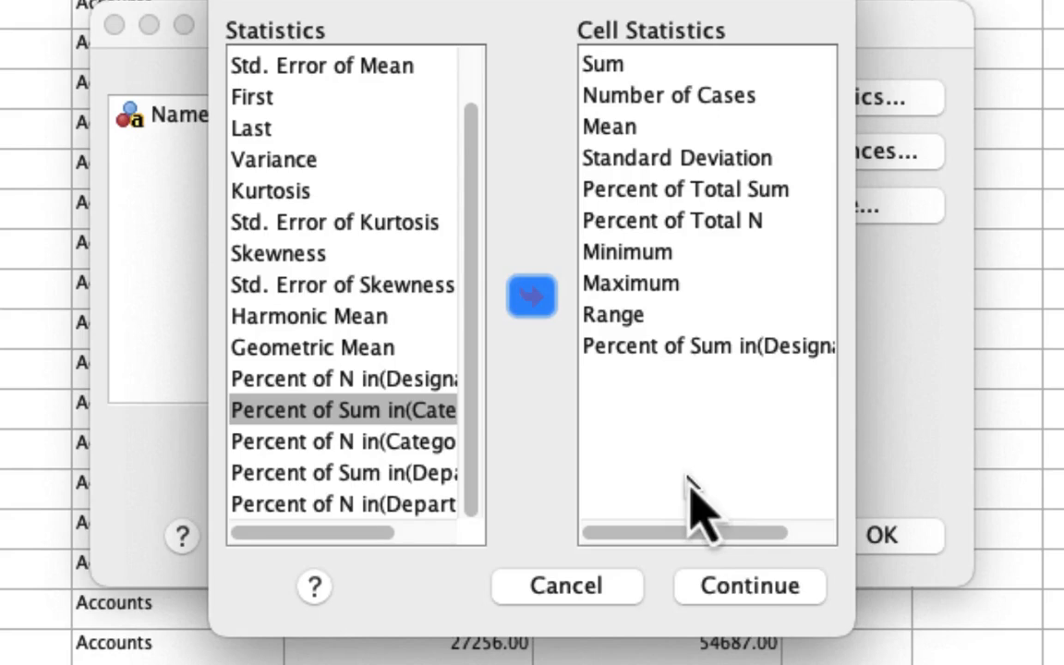
Accept the chosen cell statistics and run the OLAP Cubes analysis for Basic Salary and Gross Salary.
{"action": "left_click", "coordinate": [753, 589]}
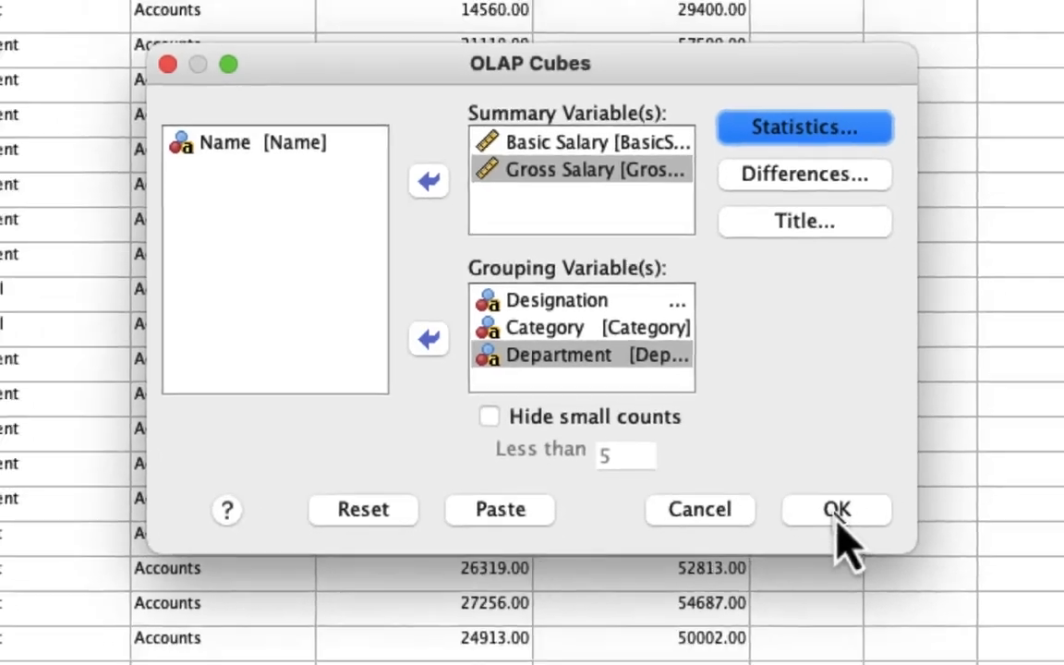
{"action": "left_click", "coordinate": [879, 552]}
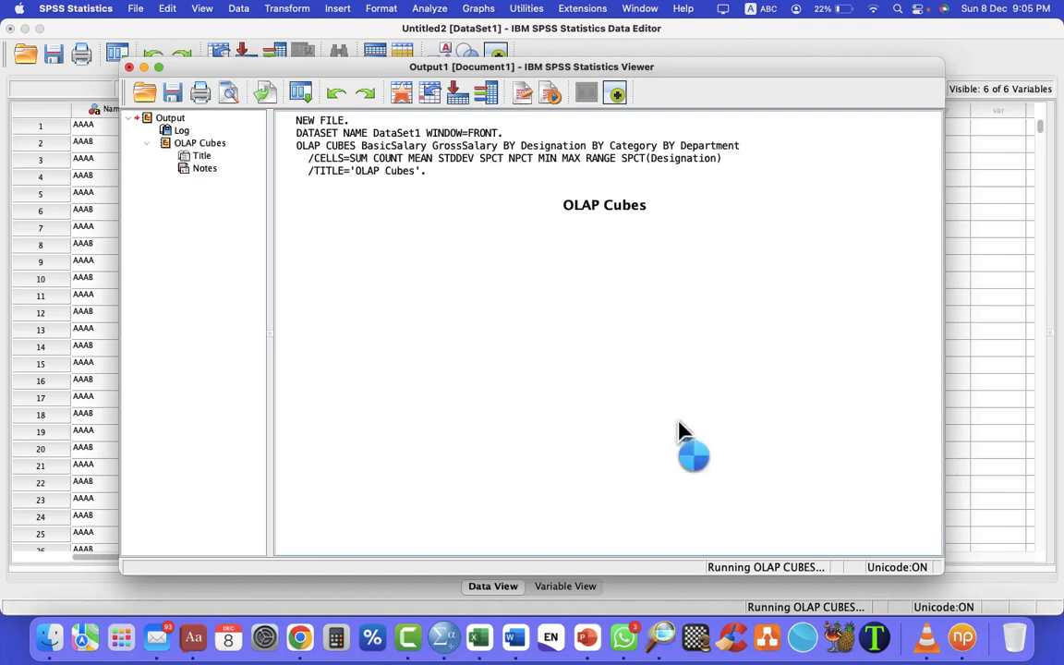
{"action": "left_click", "coordinate": [843, 426]}
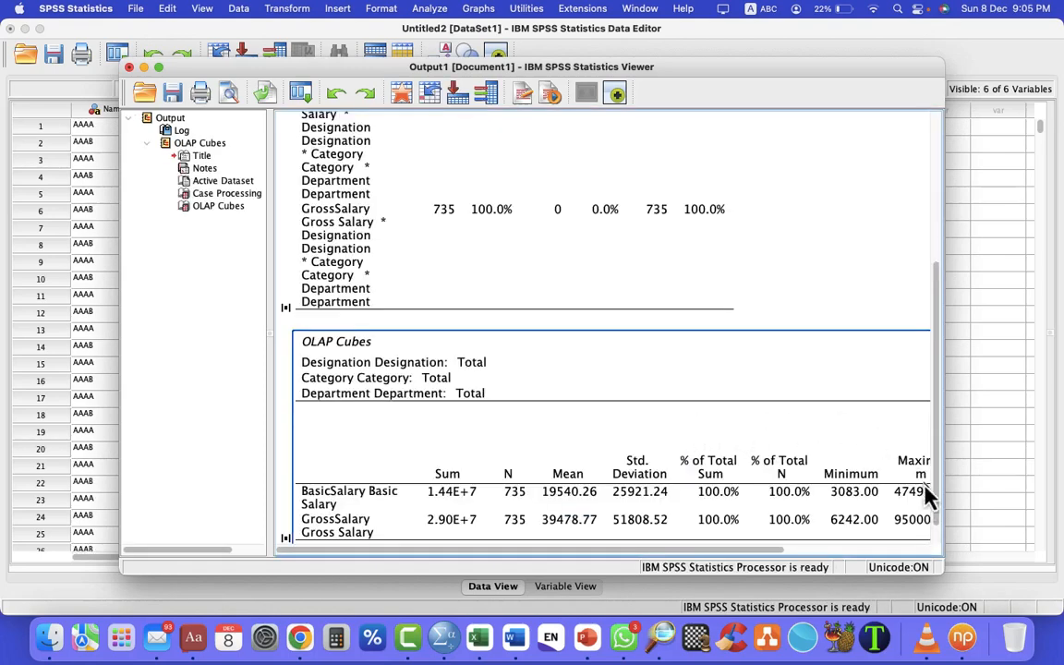
Enlarge the output viewer window on both sides until the OLAP Cubes table fits its full width.
{"action": "left_click_drag", "start_coordinate": [937, 571], "coordinate": [1023, 613]}
{"action": "scroll", "coordinate": [869, 486], "scroll_direction": "right", "scroll_amount": 2}
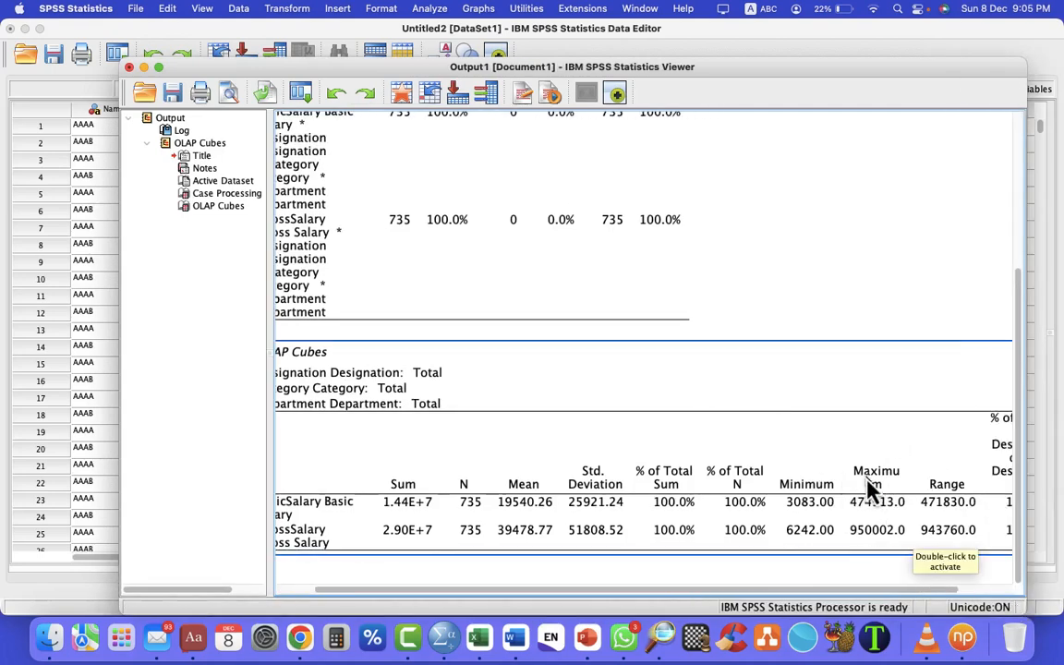
{"action": "scroll", "coordinate": [869, 487], "scroll_direction": "left", "scroll_amount": 3}
{"action": "scroll", "coordinate": [738, 498], "scroll_direction": "up", "scroll_amount": 3}
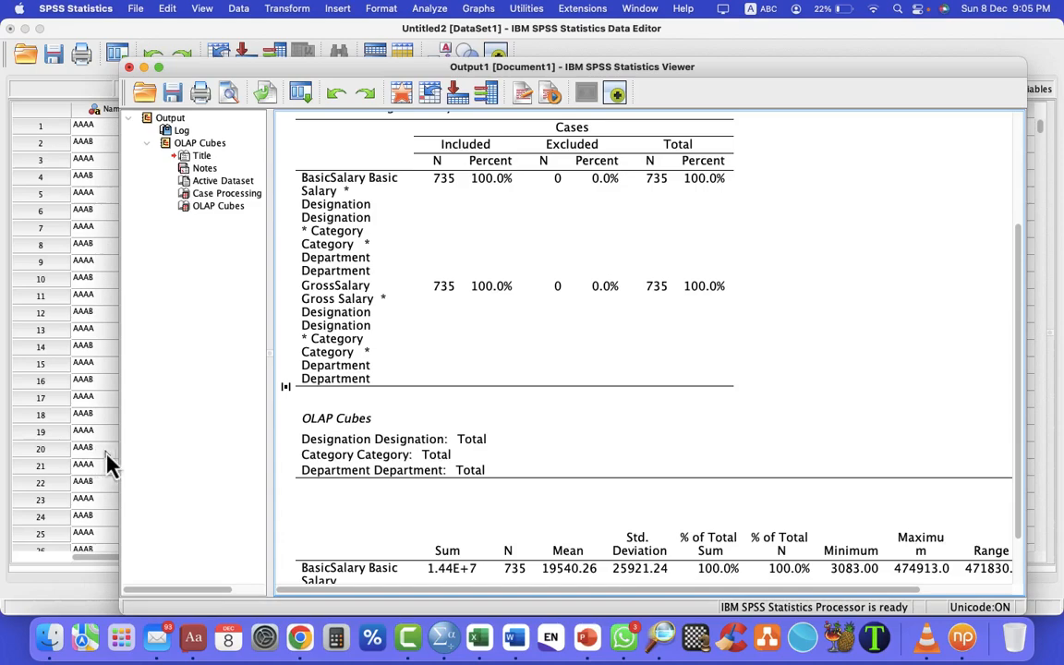
{"action": "left_click_drag", "start_coordinate": [117, 446], "coordinate": [4, 435]}
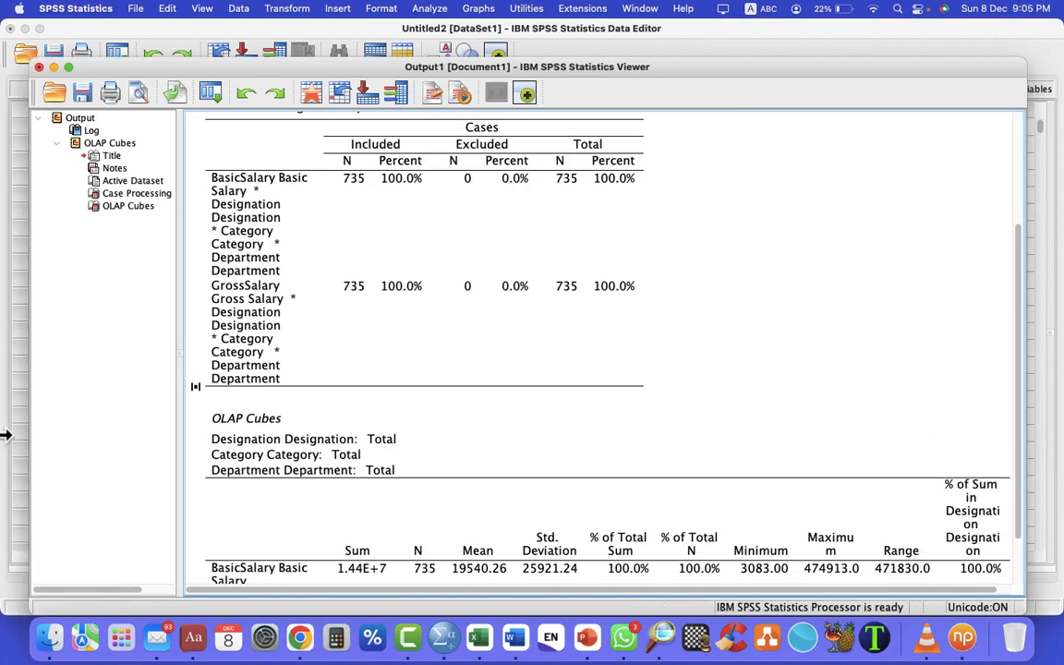
{"action": "scroll", "coordinate": [451, 474], "scroll_direction": "down", "scroll_amount": 2}
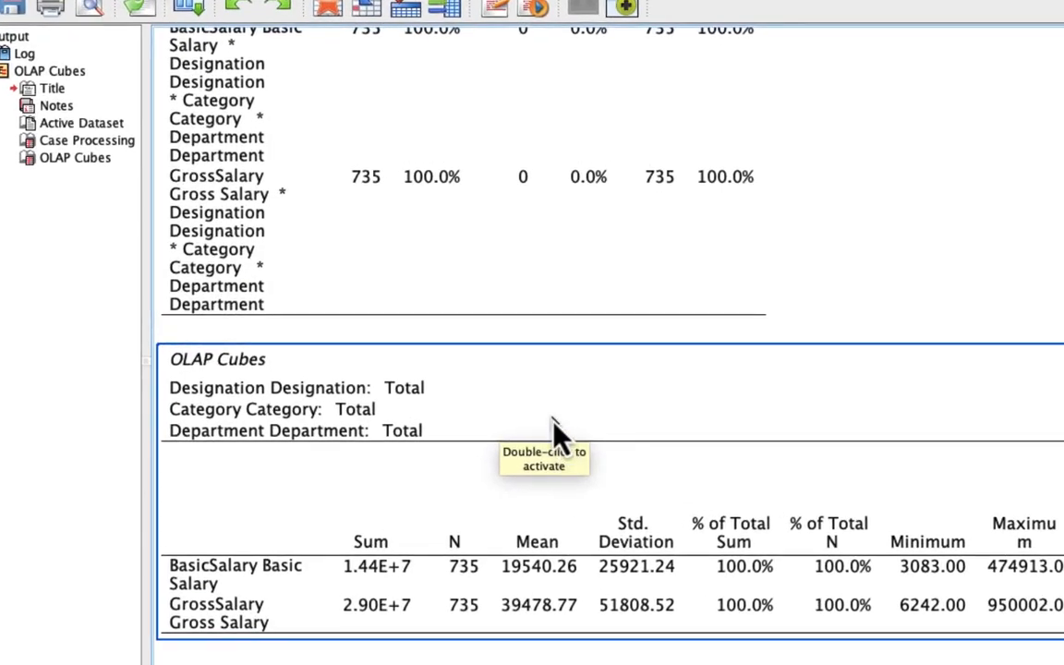
Activate the OLAP Cubes table in an enlarged editing window and set its Designation layer to Computer Op.
{"action": "double_click", "coordinate": [554, 429]}
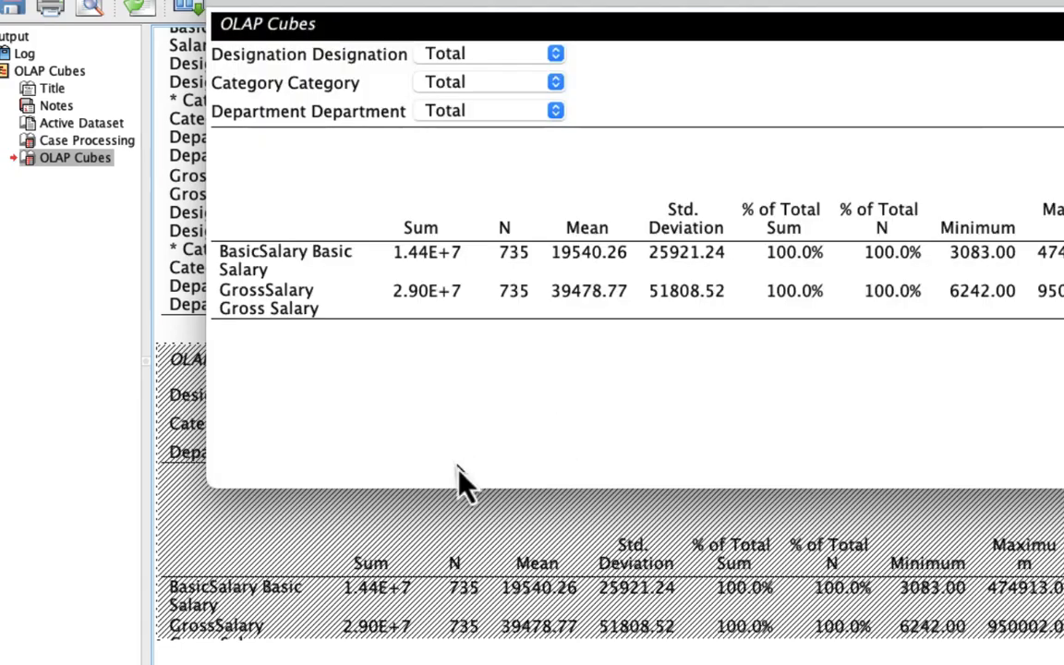
{"action": "left_click_drag", "start_coordinate": [210, 485], "coordinate": [8, 661]}
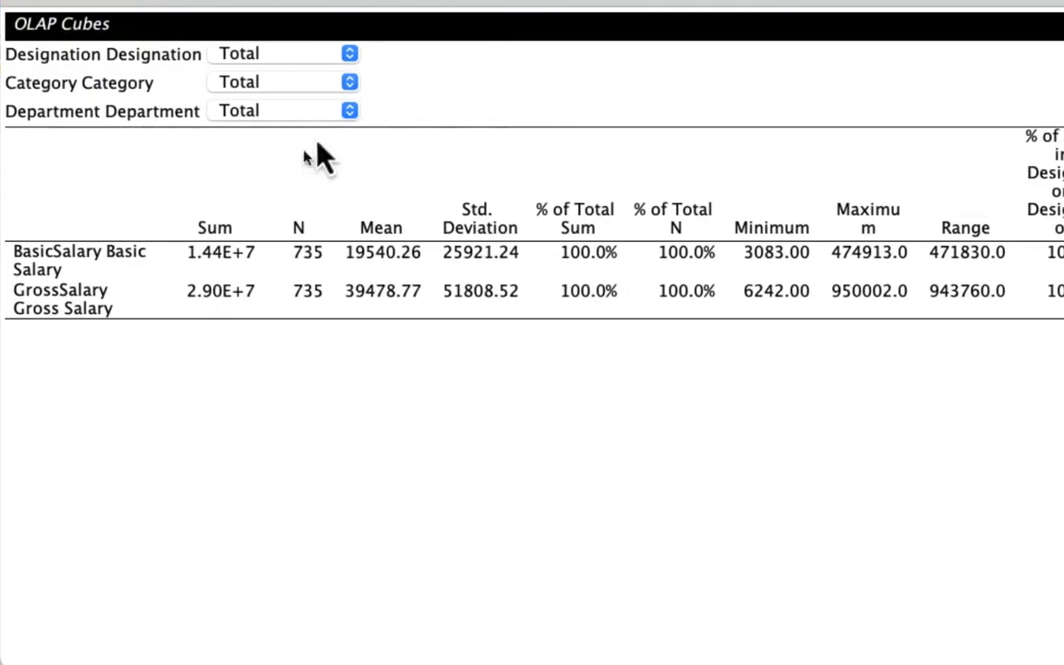
{"action": "left_click", "coordinate": [350, 57]}
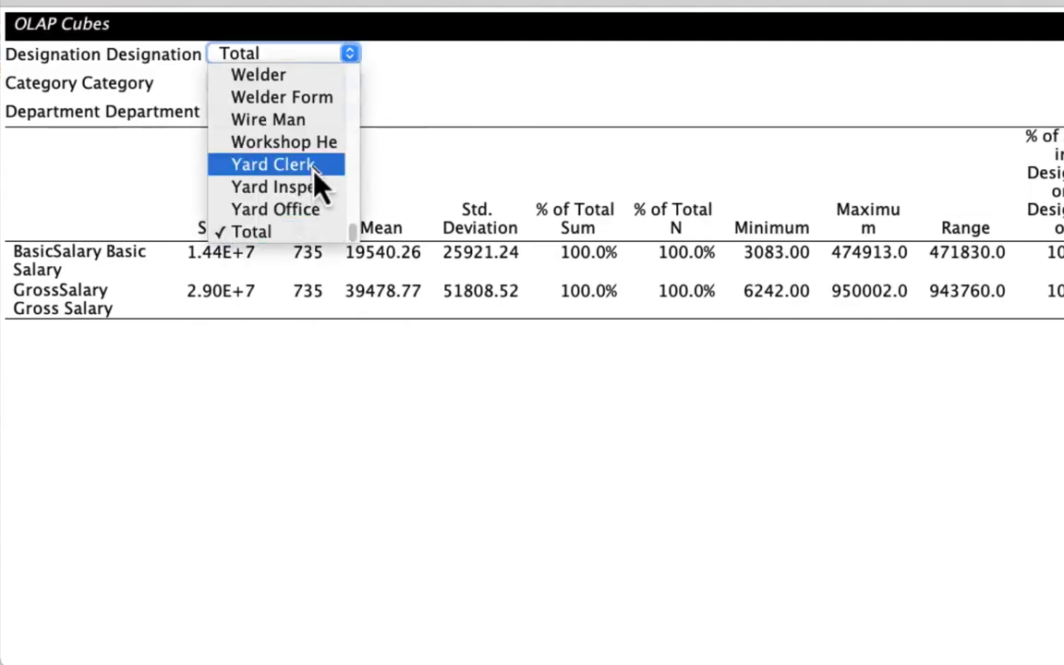
{"action": "scroll", "coordinate": [314, 175], "scroll_direction": "up", "scroll_amount": 15}
{"action": "scroll", "coordinate": [314, 180], "scroll_direction": "up", "scroll_amount": 10}
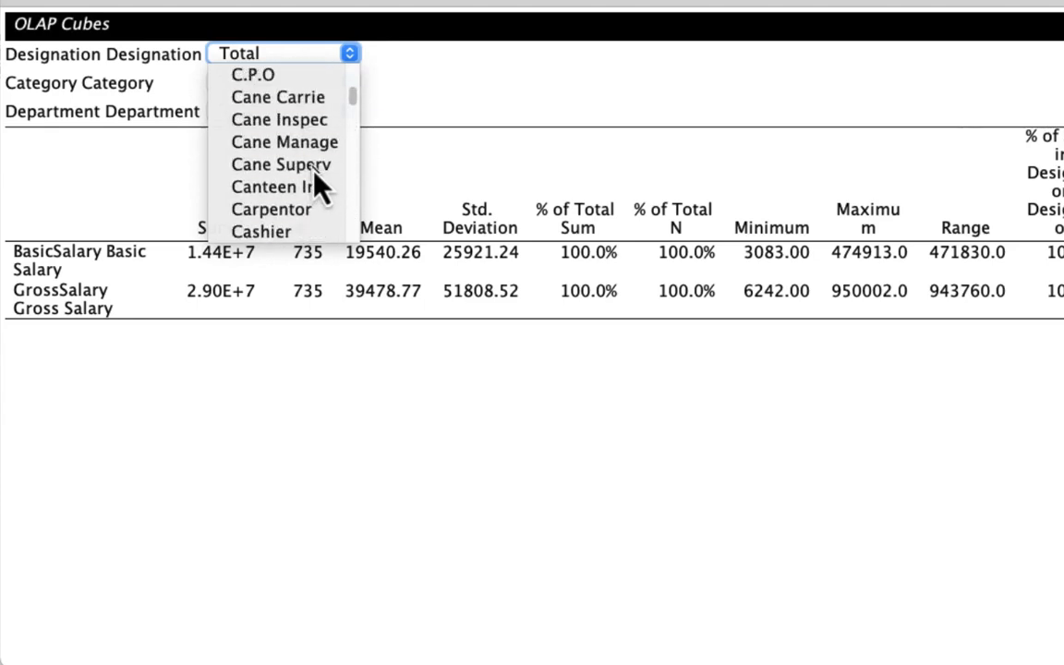
{"action": "scroll", "coordinate": [314, 180], "scroll_direction": "down", "scroll_amount": 5}
{"action": "scroll", "coordinate": [314, 183], "scroll_direction": "down", "scroll_amount": 3}
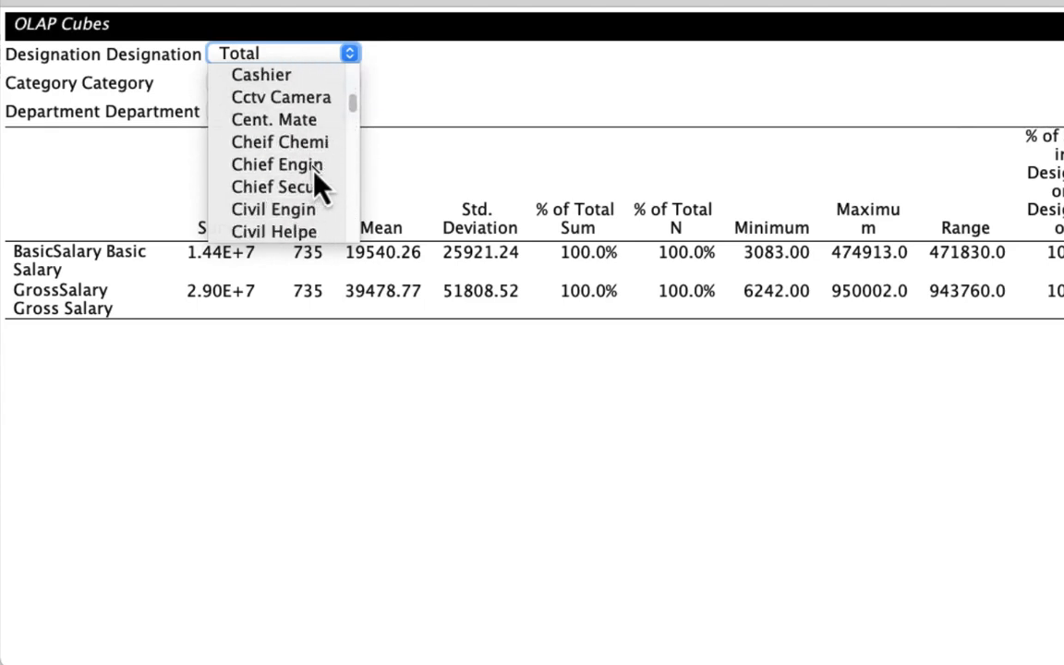
{"action": "scroll", "coordinate": [314, 183], "scroll_direction": "down", "scroll_amount": 5}
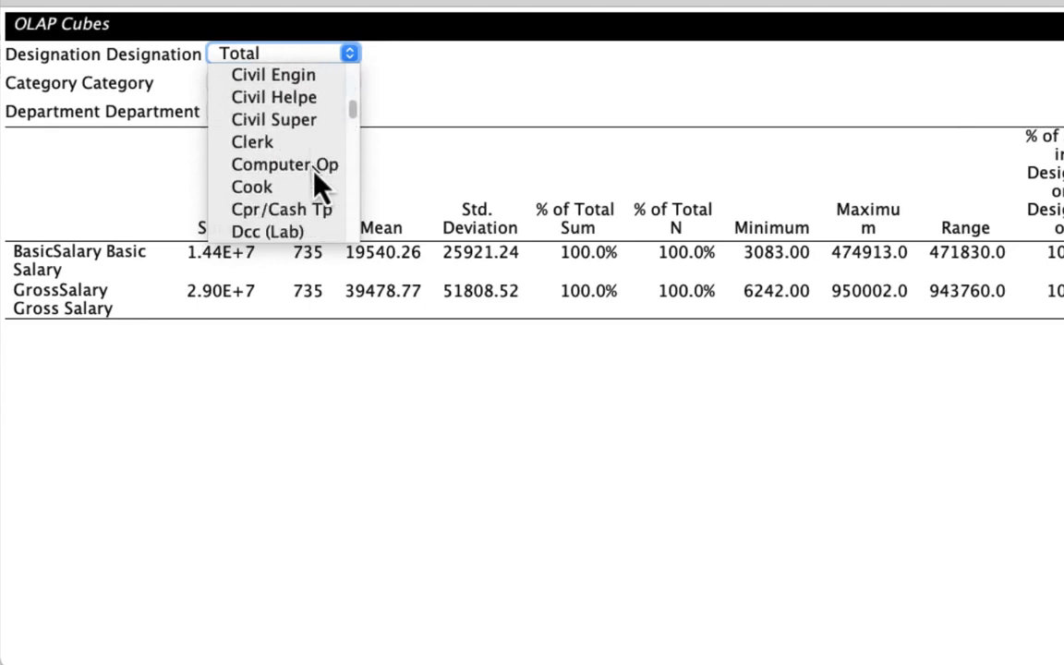
{"action": "left_click", "coordinate": [314, 167]}
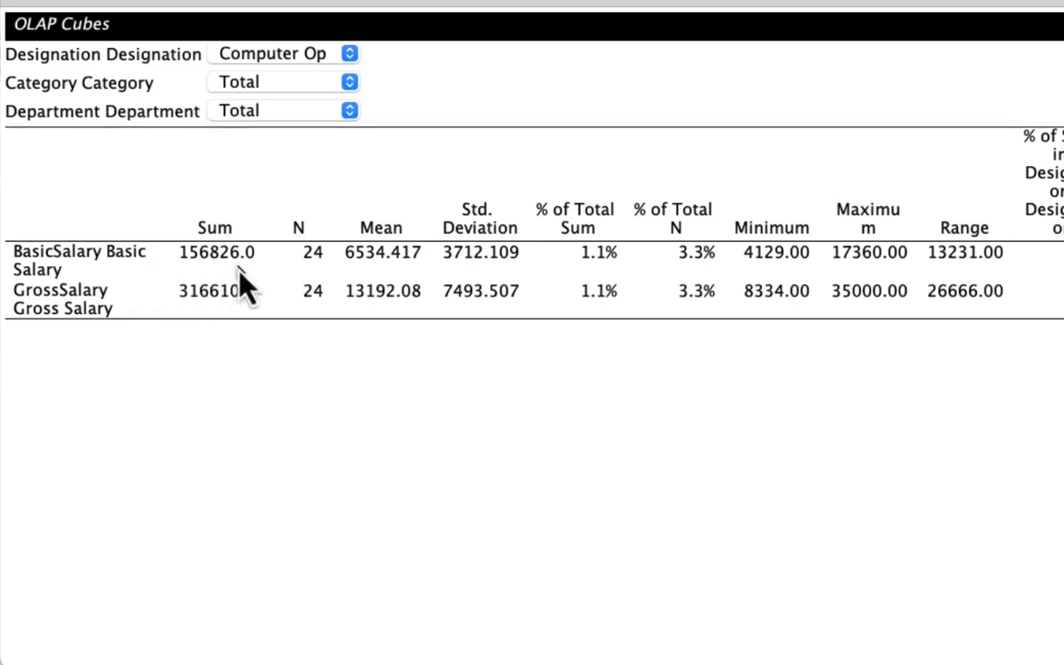
{"action": "mouse_move", "coordinate": [402, 260]}
{"action": "mouse_move", "coordinate": [387, 308]}
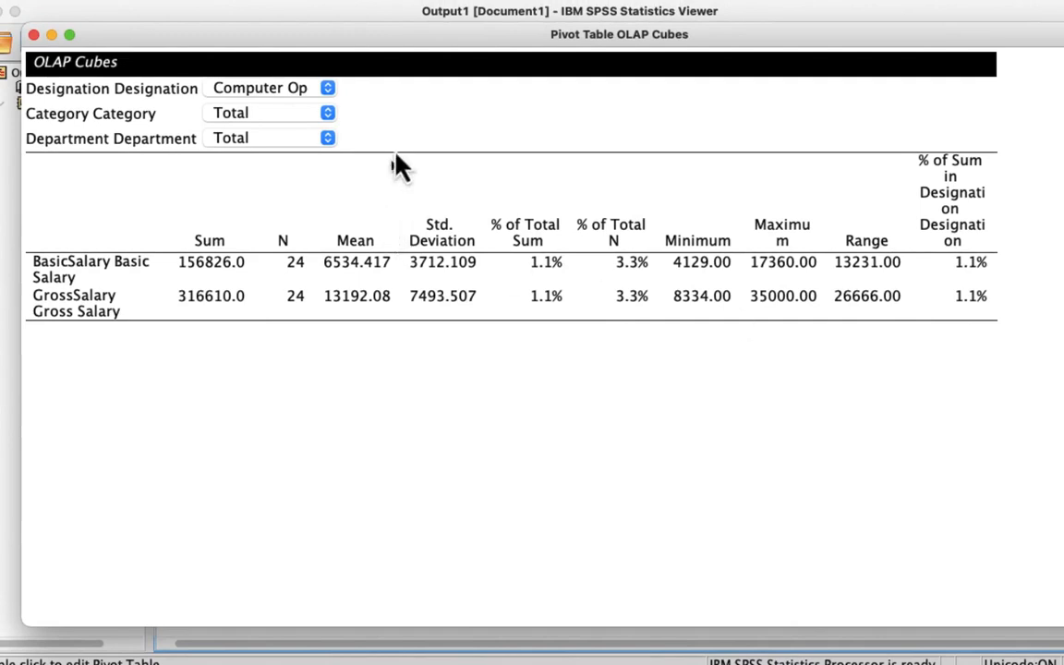
Set the cube's Category layer to Permanent and its Department layer to Accounts.
{"action": "left_click", "coordinate": [328, 115]}
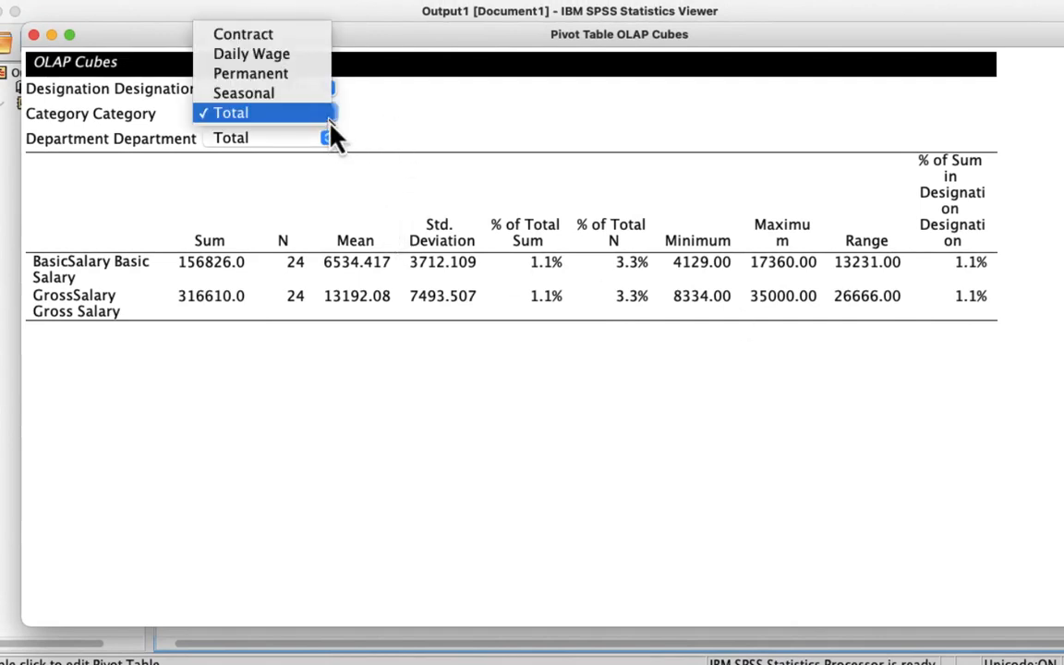
{"action": "left_click", "coordinate": [286, 72]}
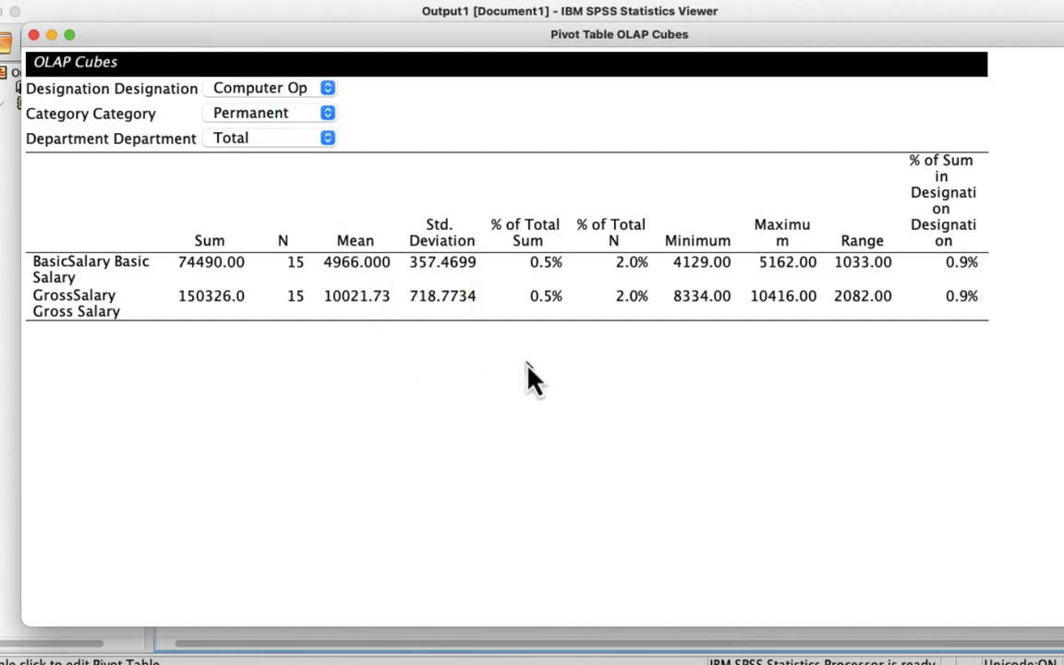
{"action": "left_click", "coordinate": [328, 139]}
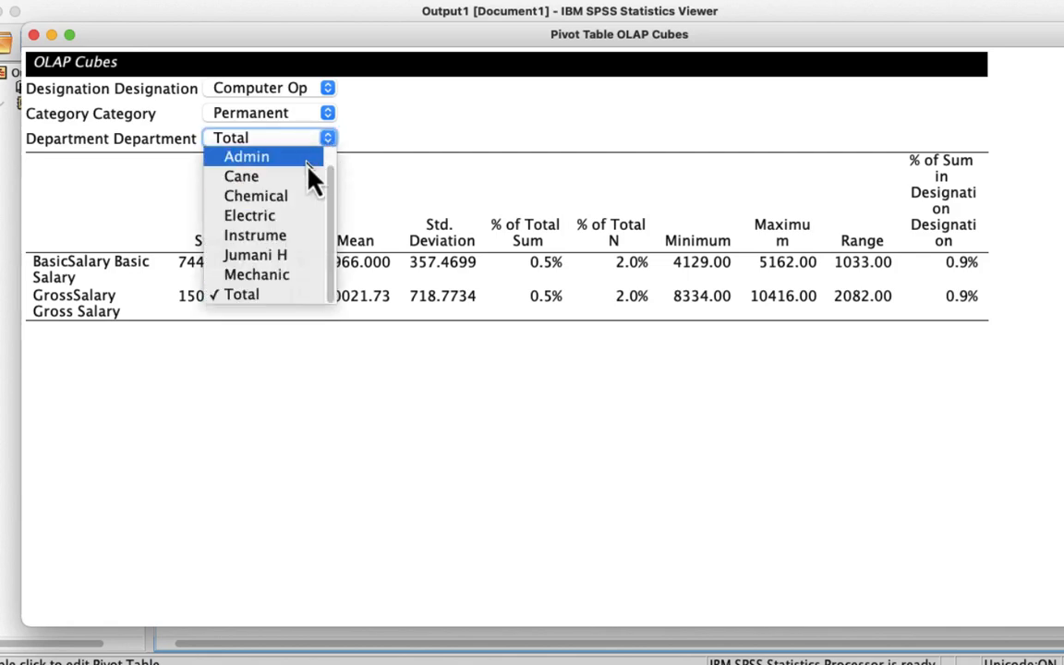
{"action": "left_click_drag", "start_coordinate": [332, 172], "coordinate": [331, 146]}
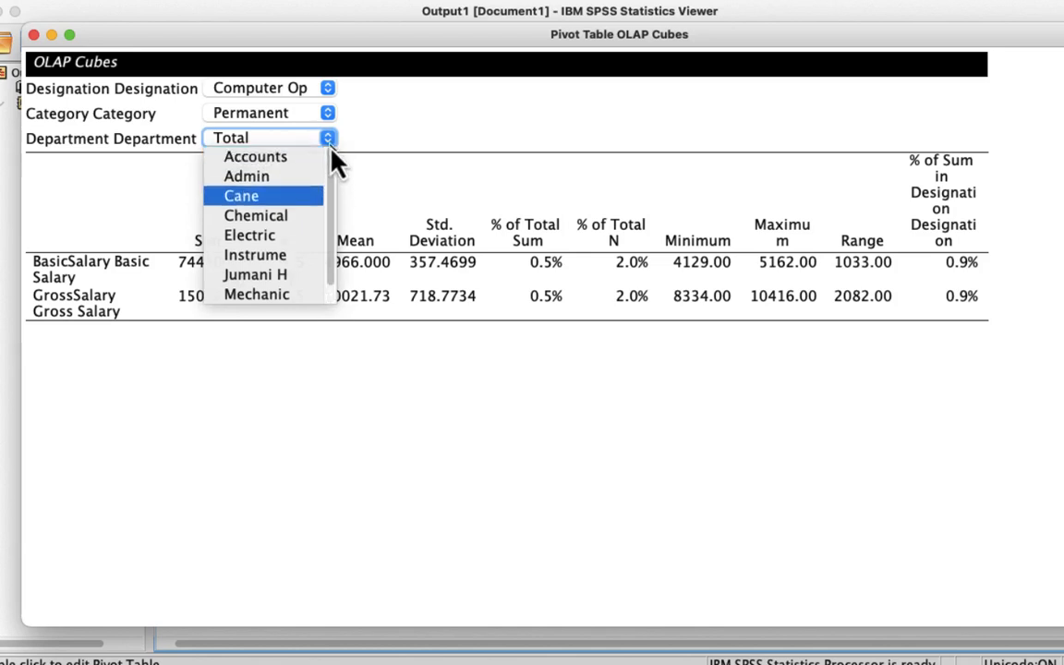
{"action": "left_click", "coordinate": [286, 159]}
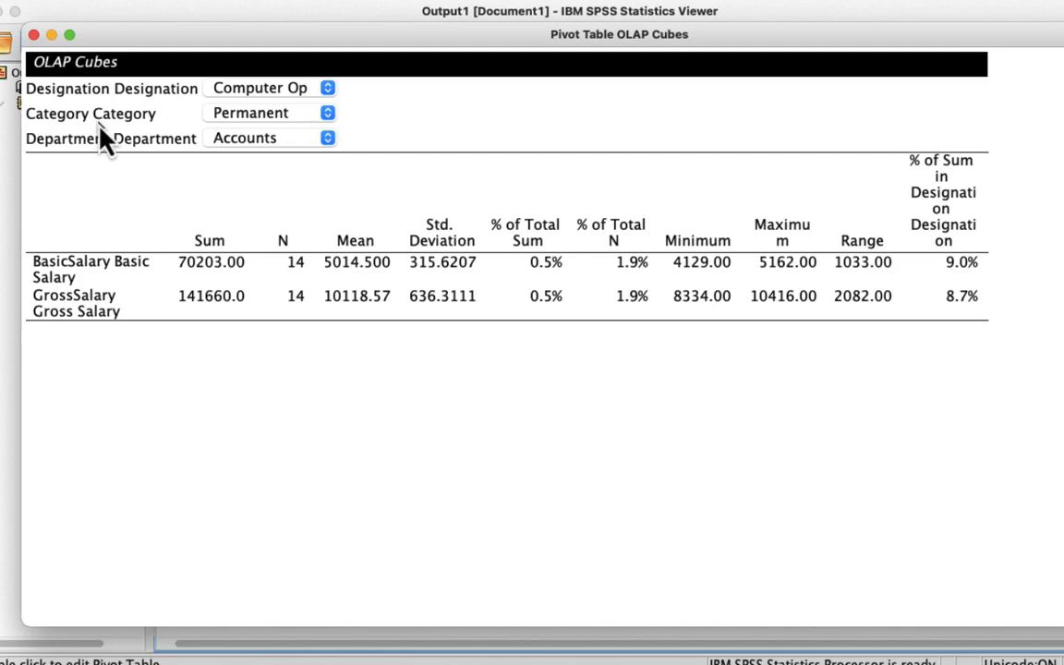
Close the OLAP Cubes pivot table window and look through the salary records in the data set.
{"action": "left_click", "coordinate": [33, 35]}
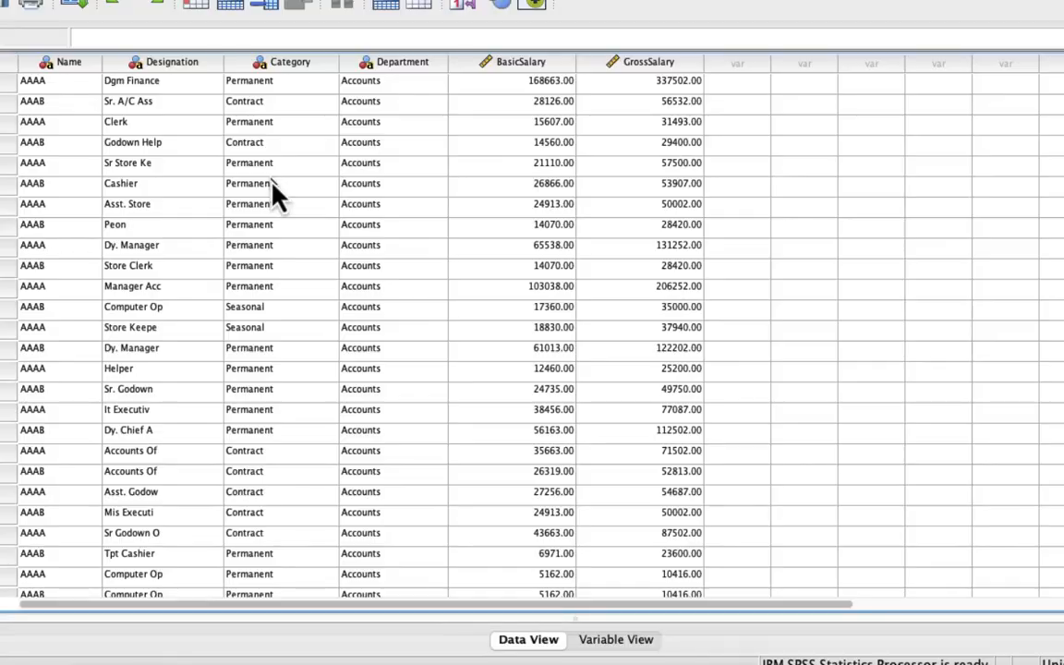
{"action": "scroll", "coordinate": [307, 277], "scroll_direction": "down", "scroll_amount": 10}
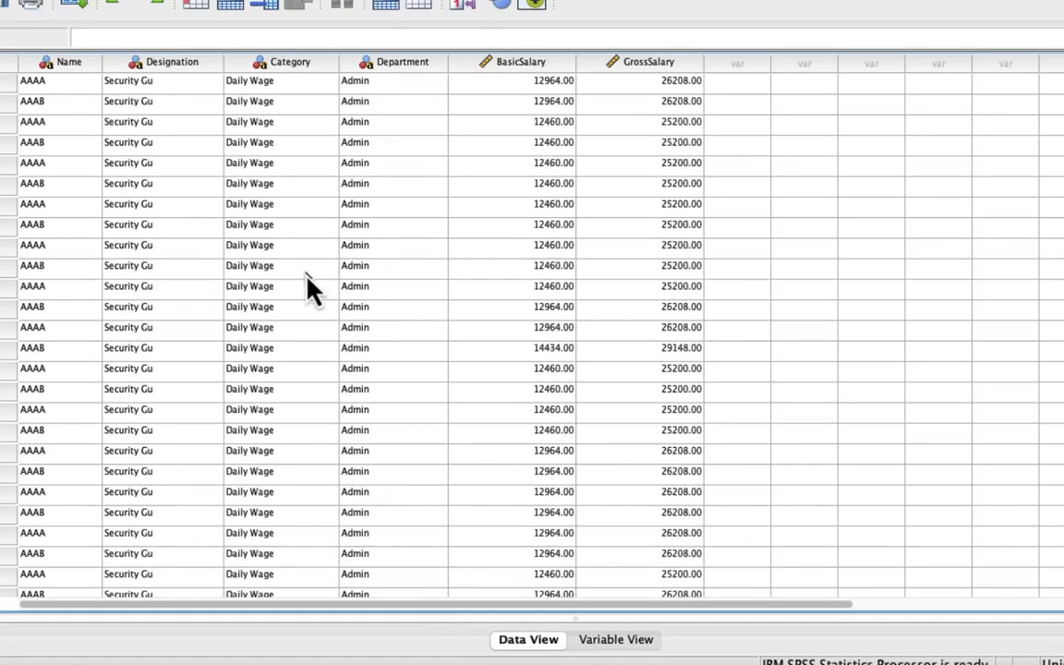
{"action": "scroll", "coordinate": [308, 277], "scroll_direction": "up", "scroll_amount": 10}
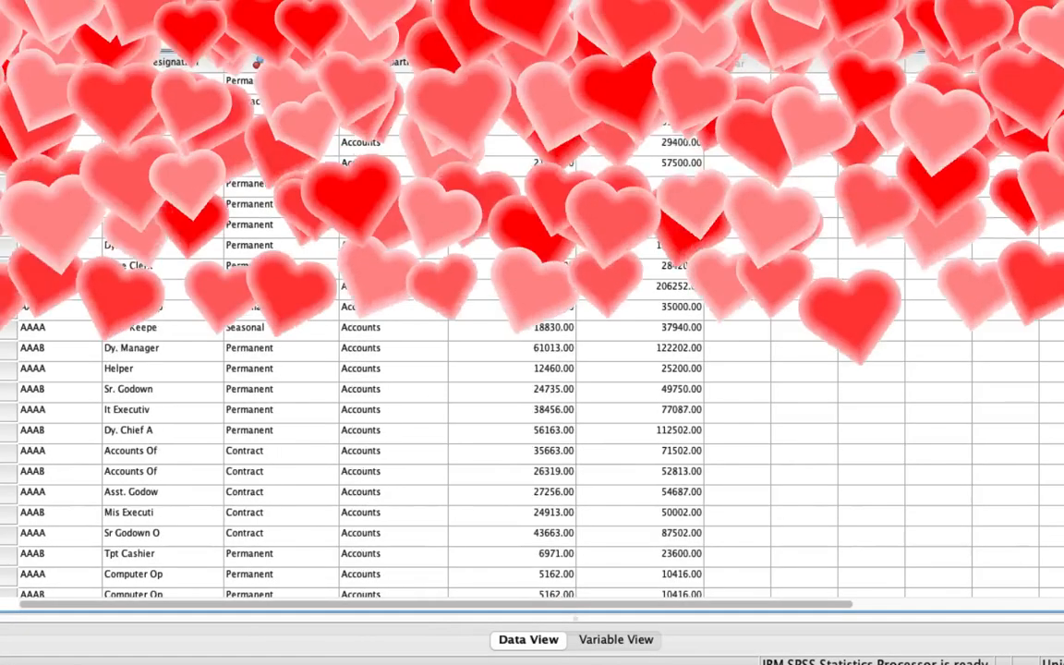